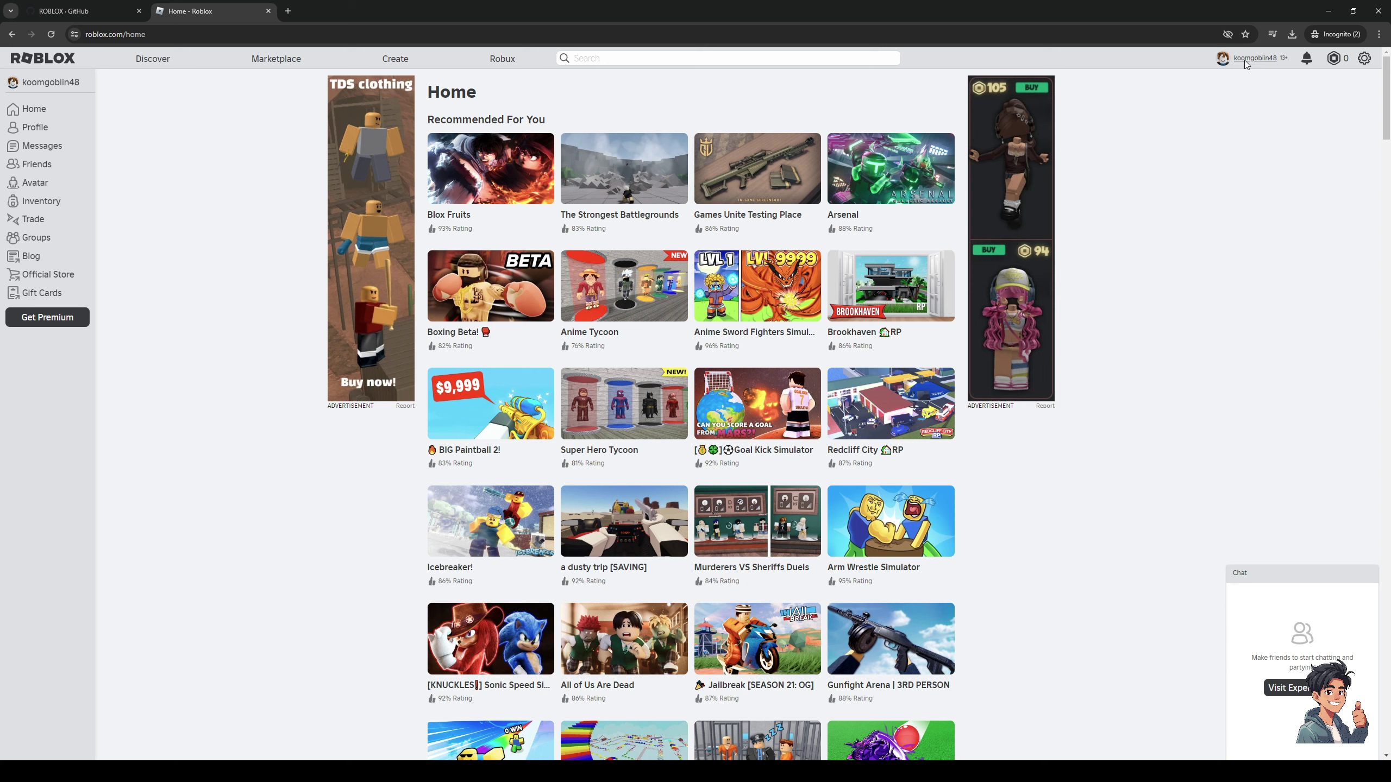
- Open the profile in a background tab, scroll through it, and return to the Home tab
middle_click(1263, 70)
click(360, 7)
scroll(404, 407, down, 3)
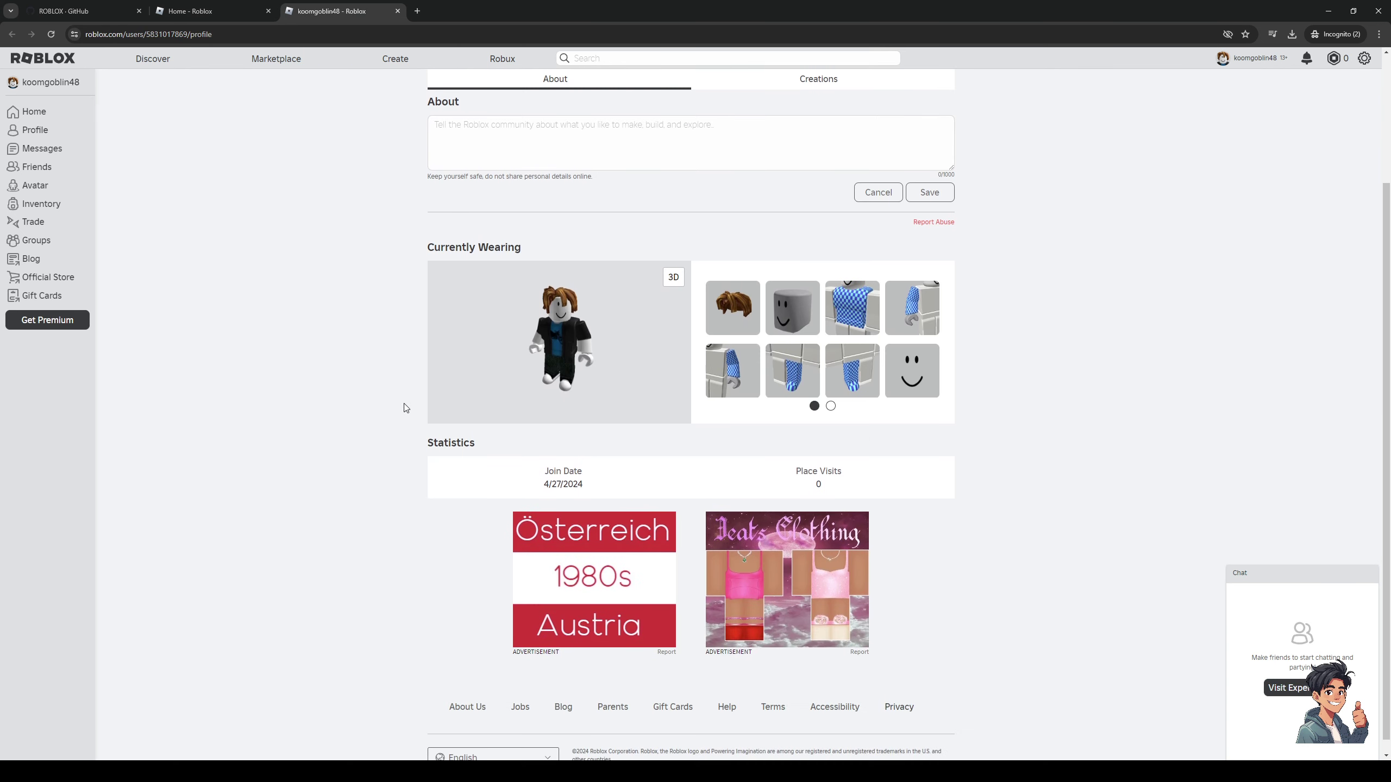
scroll(404, 406, up, 3)
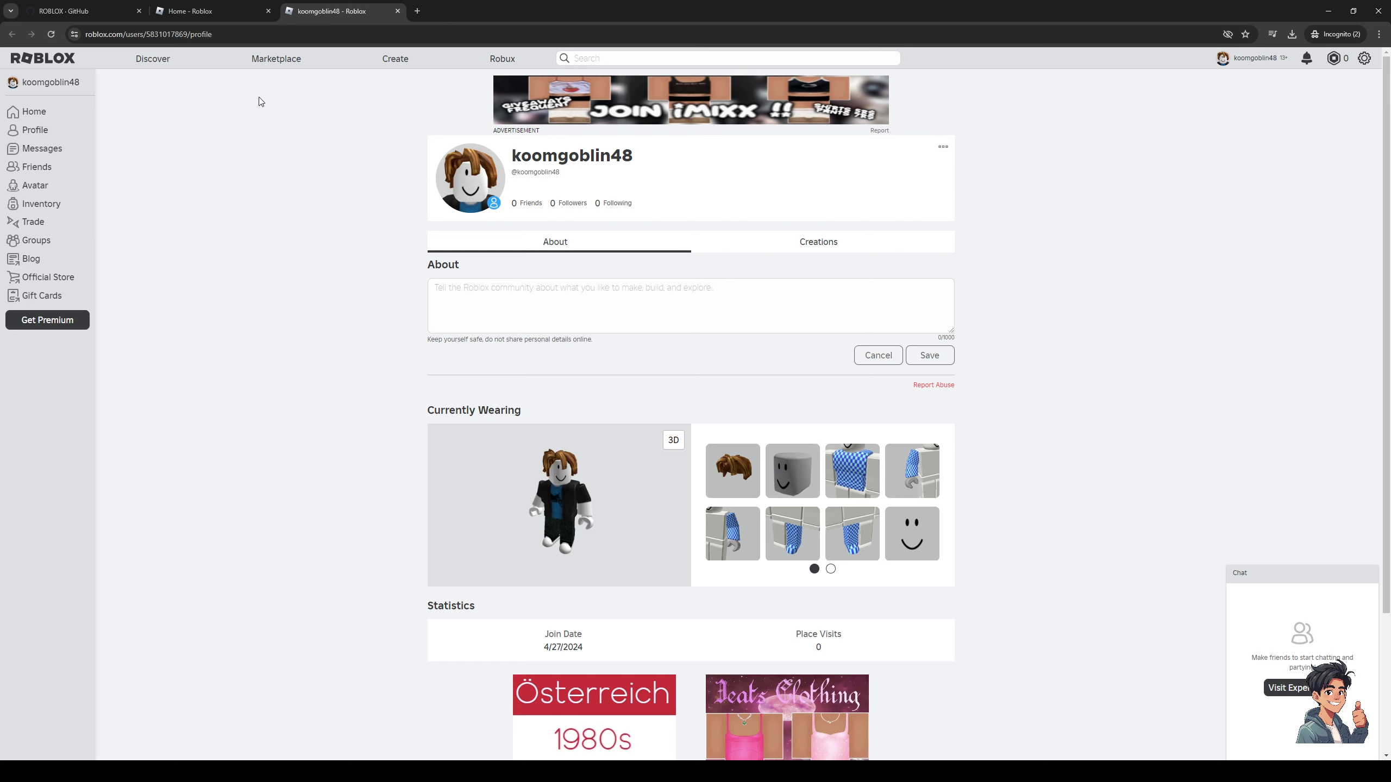
click(238, 8)
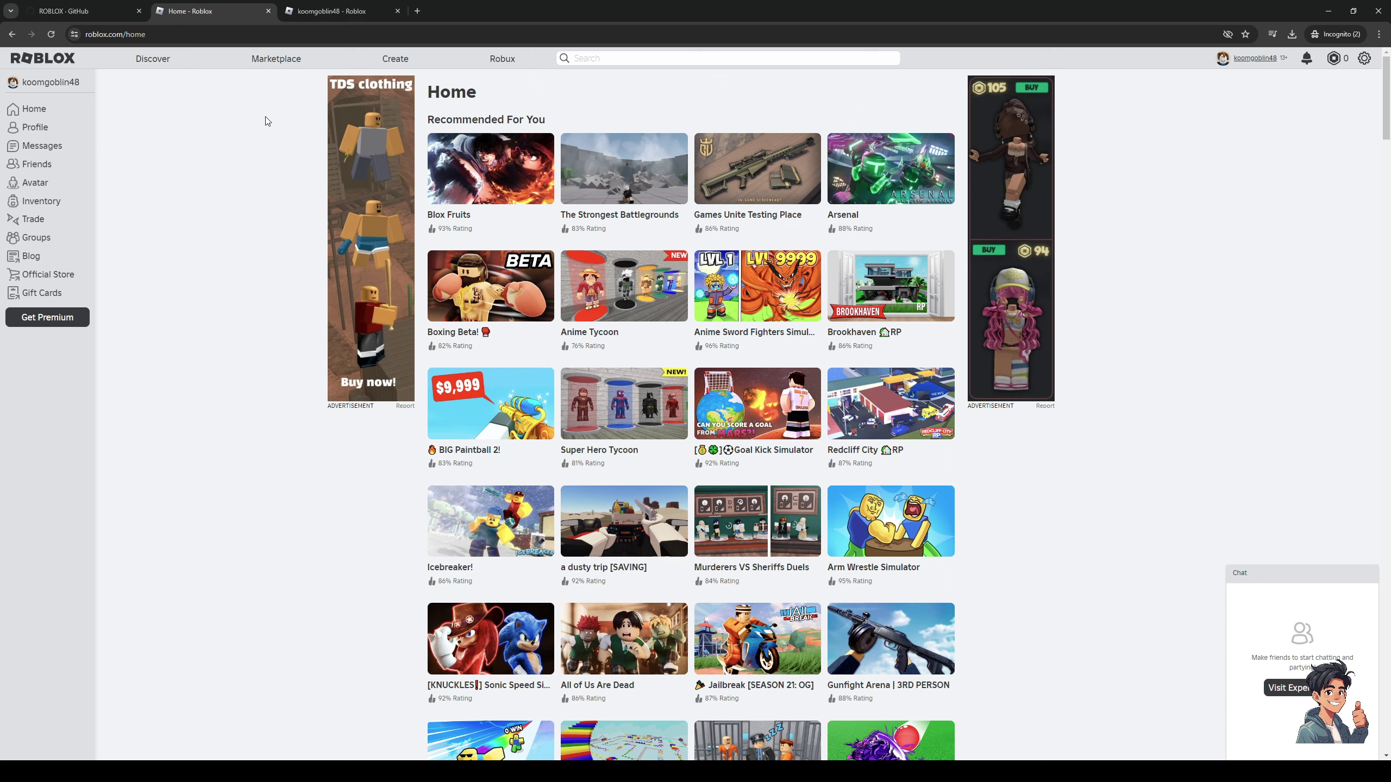
- Filter the Marketplace catalogue to Animations > Emotes and look over the emote tiles
click(276, 60)
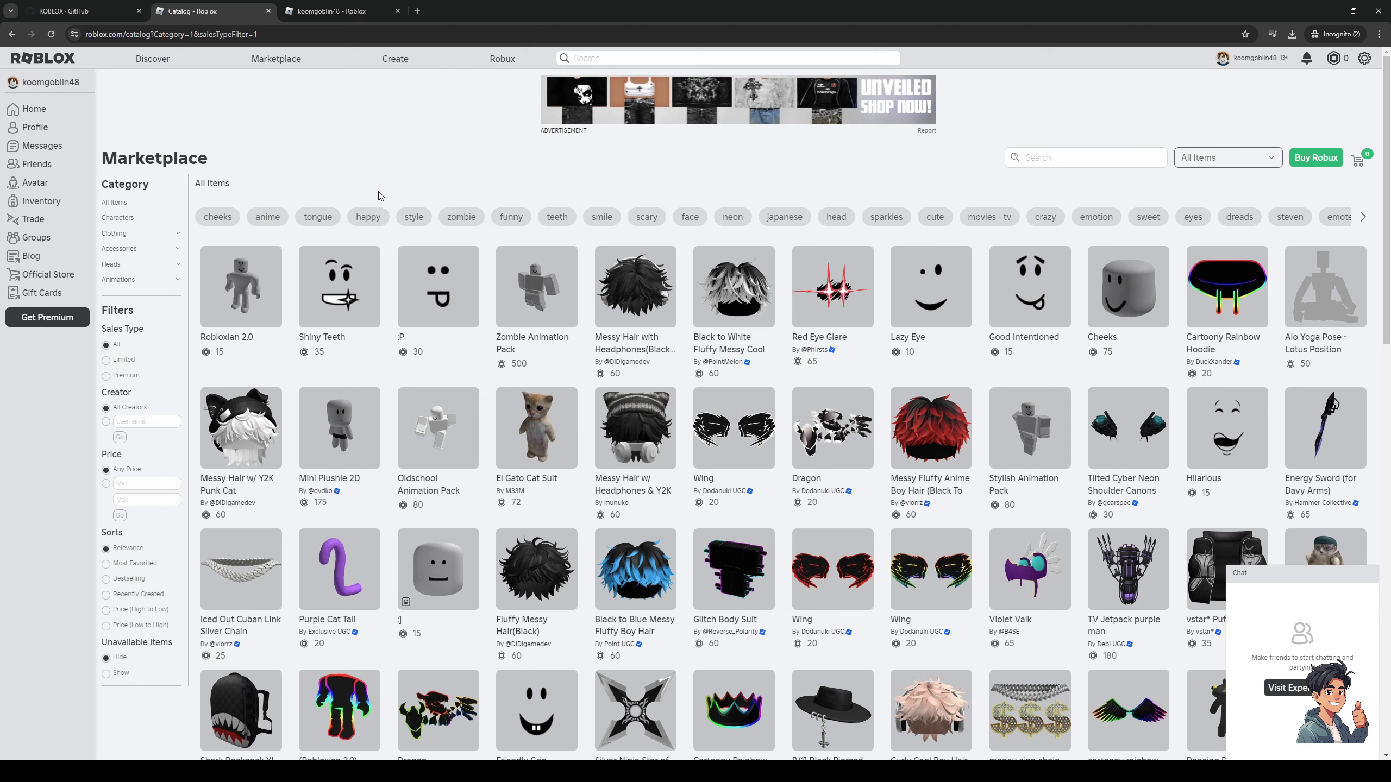
click(155, 281)
click(120, 320)
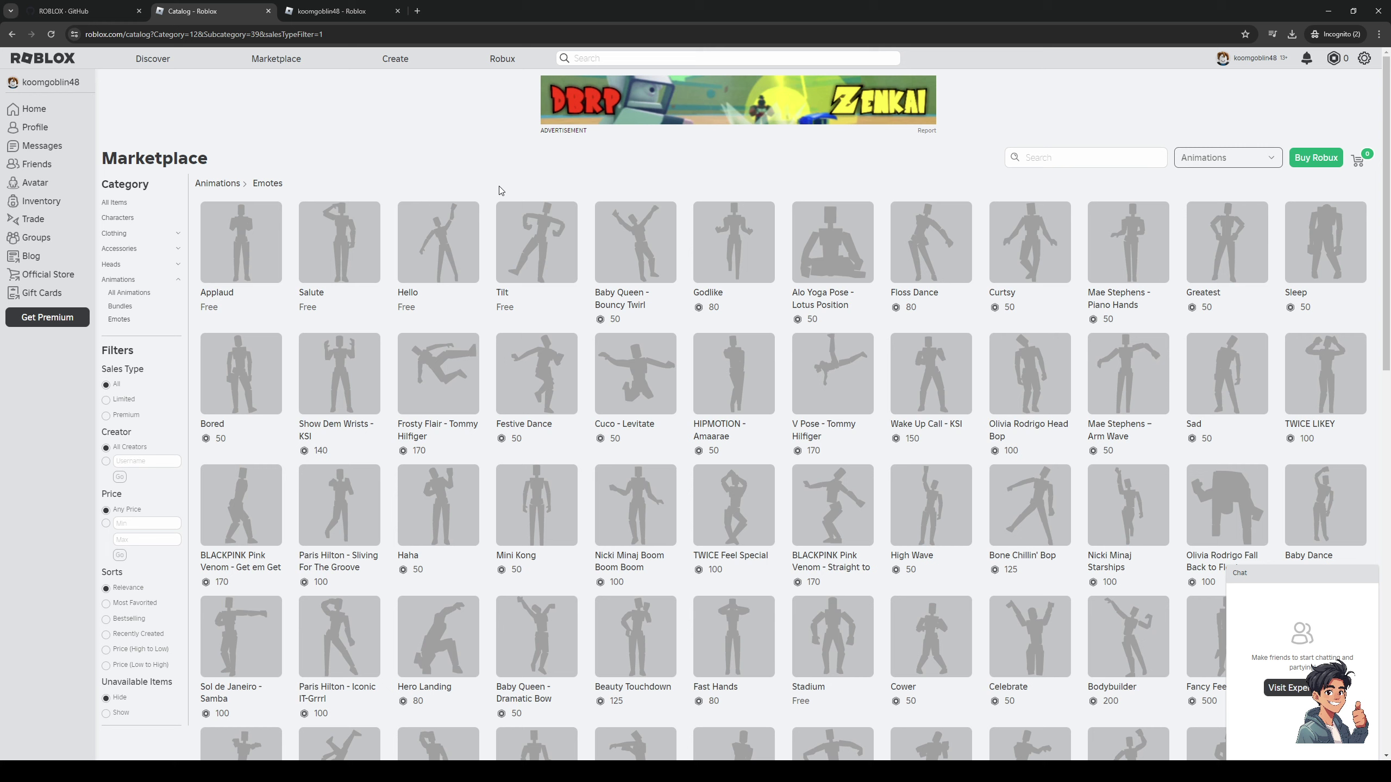
mouse_move(621, 234)
mouse_move(630, 379)
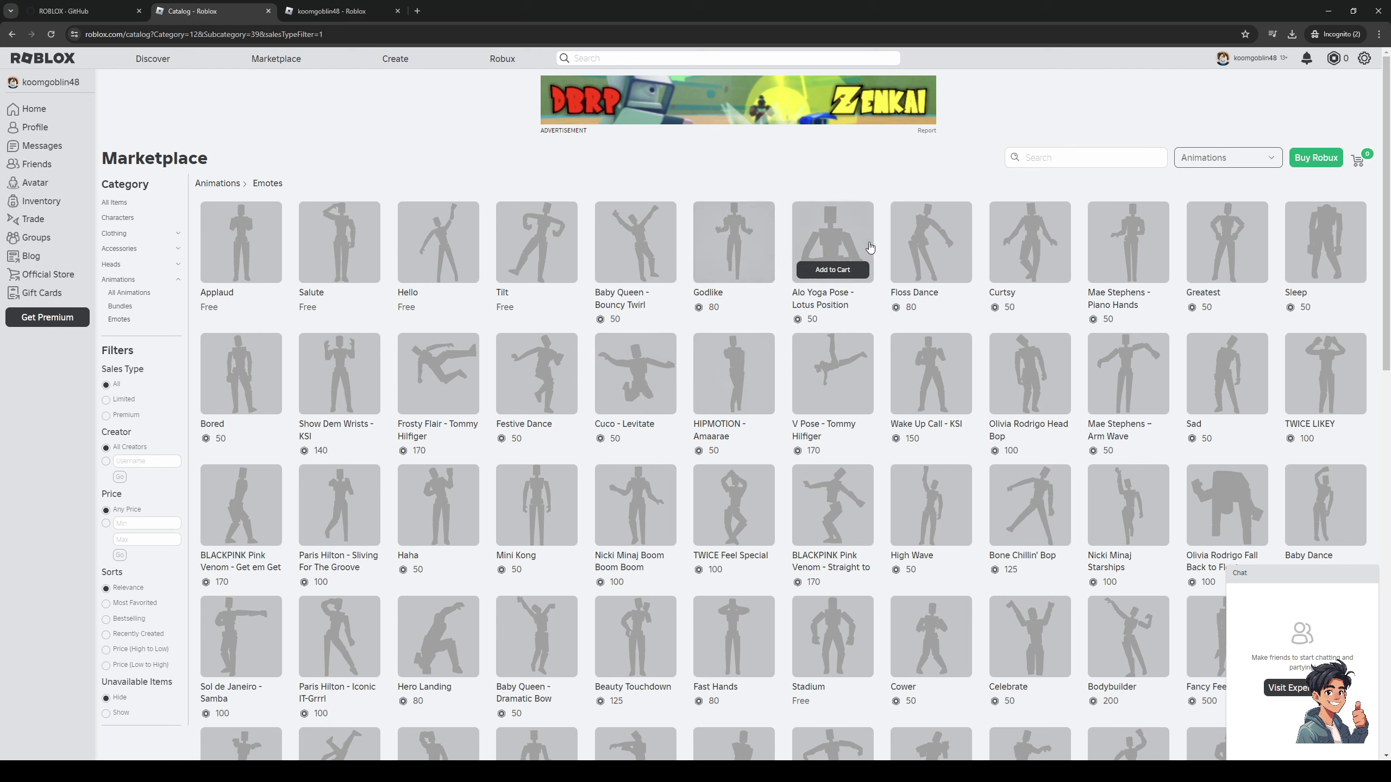
mouse_move(433, 233)
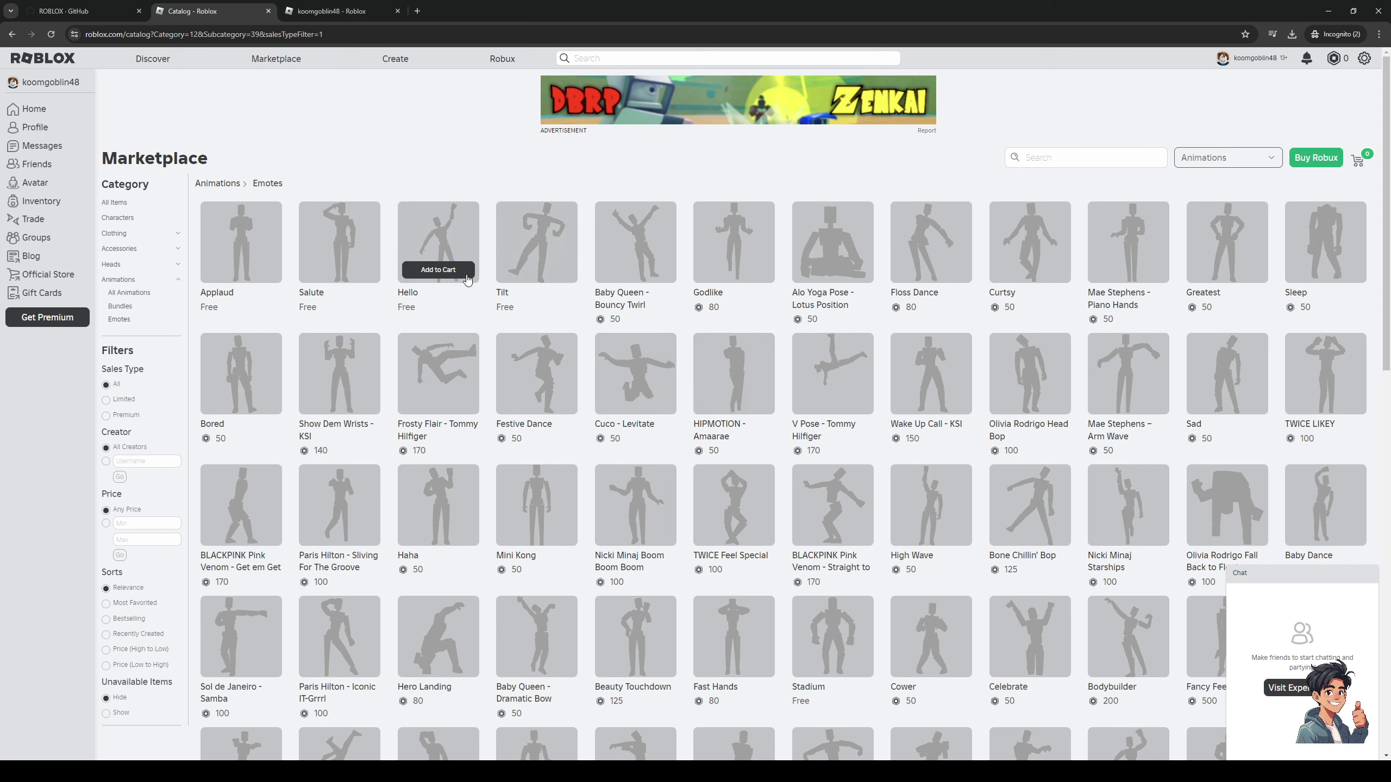
mouse_move(360, 236)
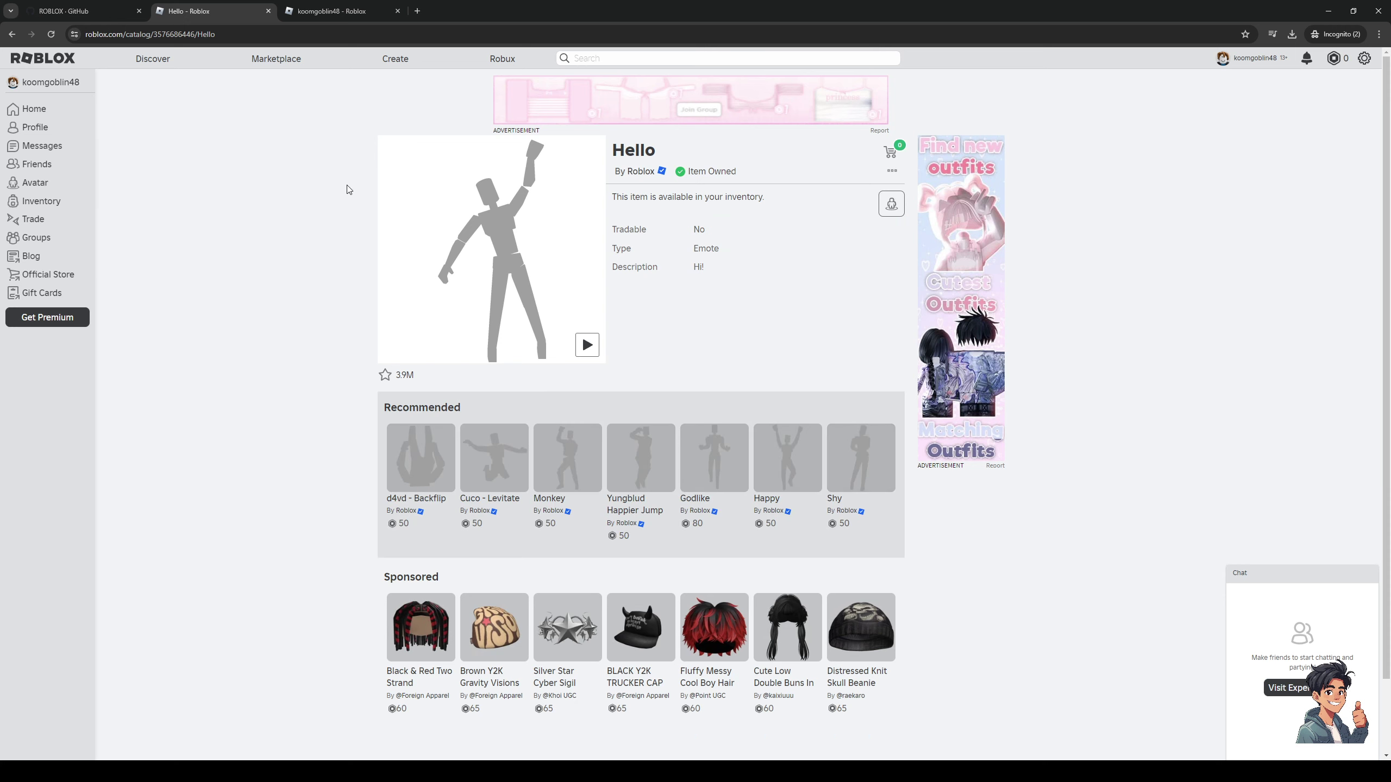
double_click(154, 35)
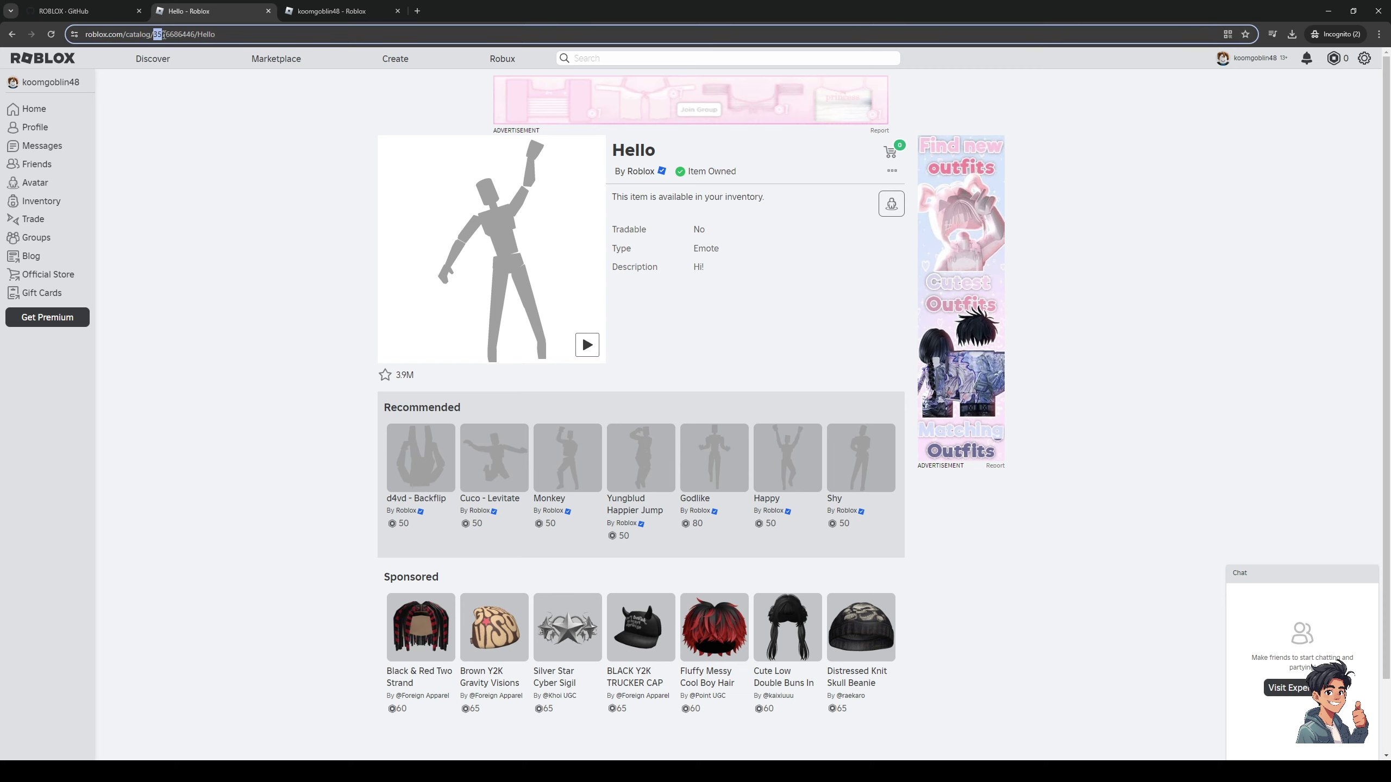
click(245, 166)
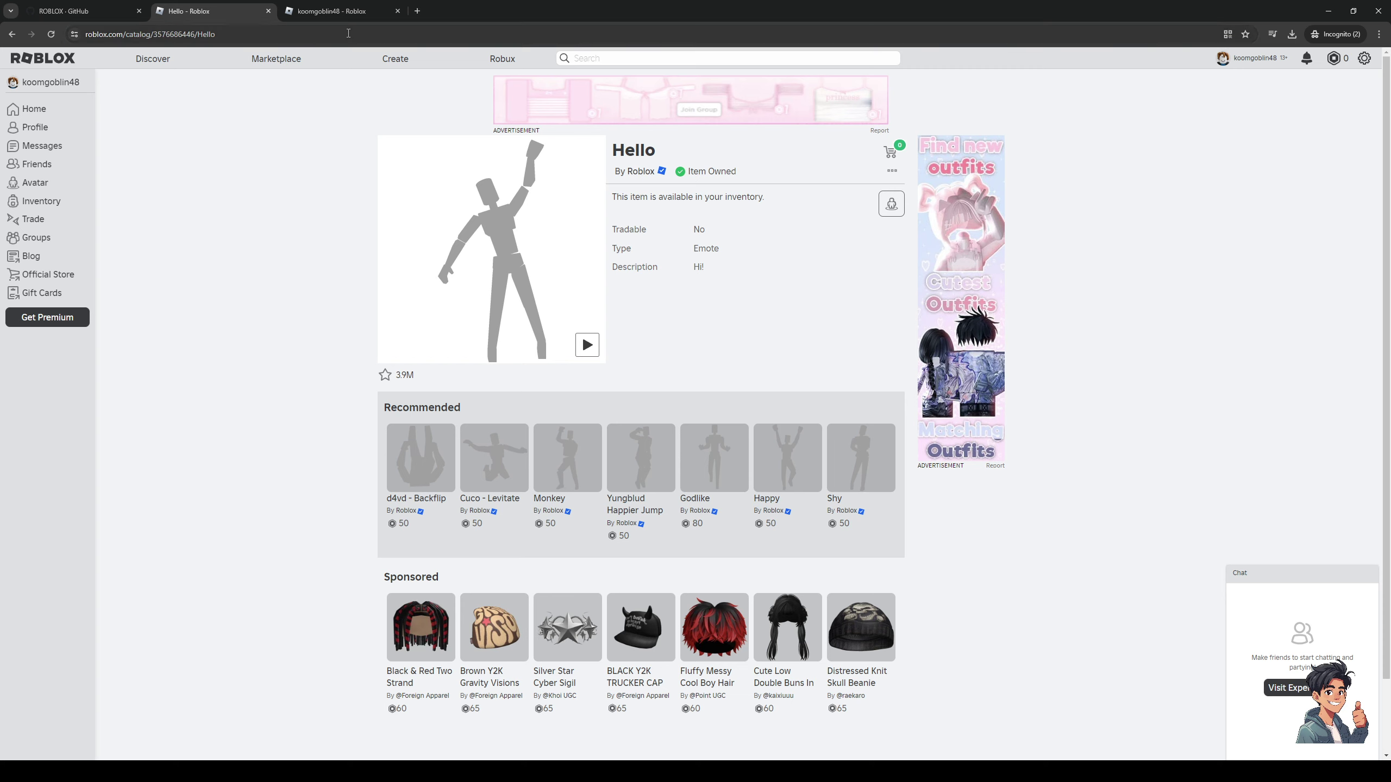
- Open DevTools on the profile page, browse the Elements tree, then bring up the ok.js gist
click(320, 11)
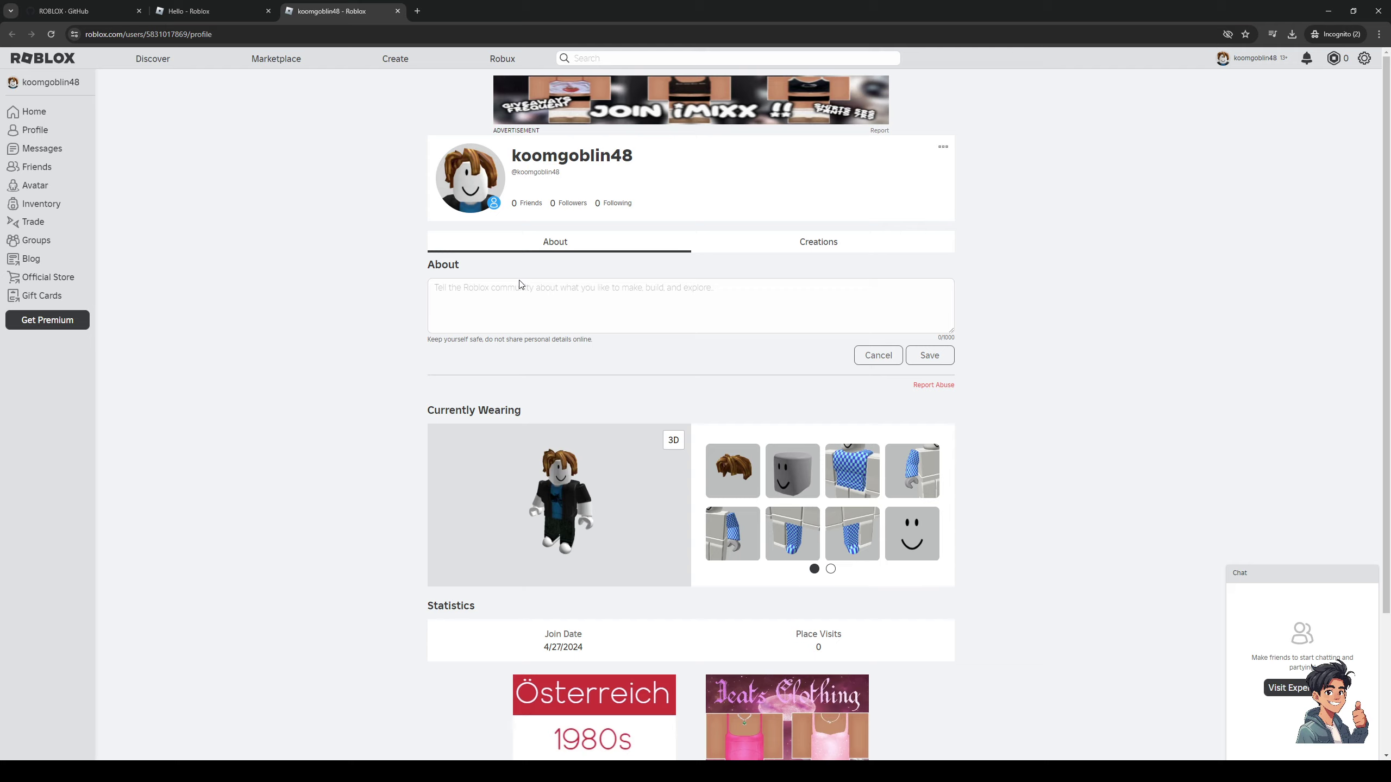
key(ctrl+shift+i)
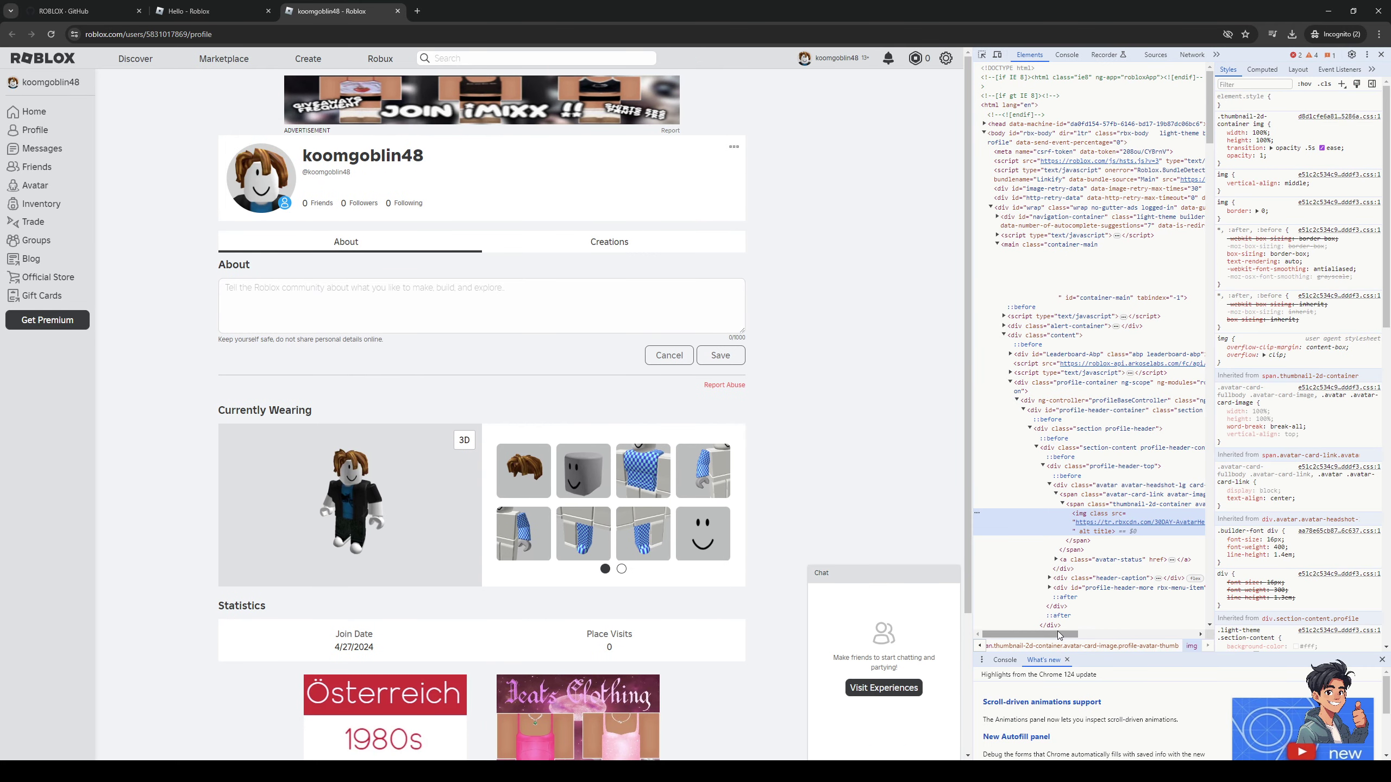
drag(1063, 634, 1092, 613)
scroll(1090, 603, down, 5)
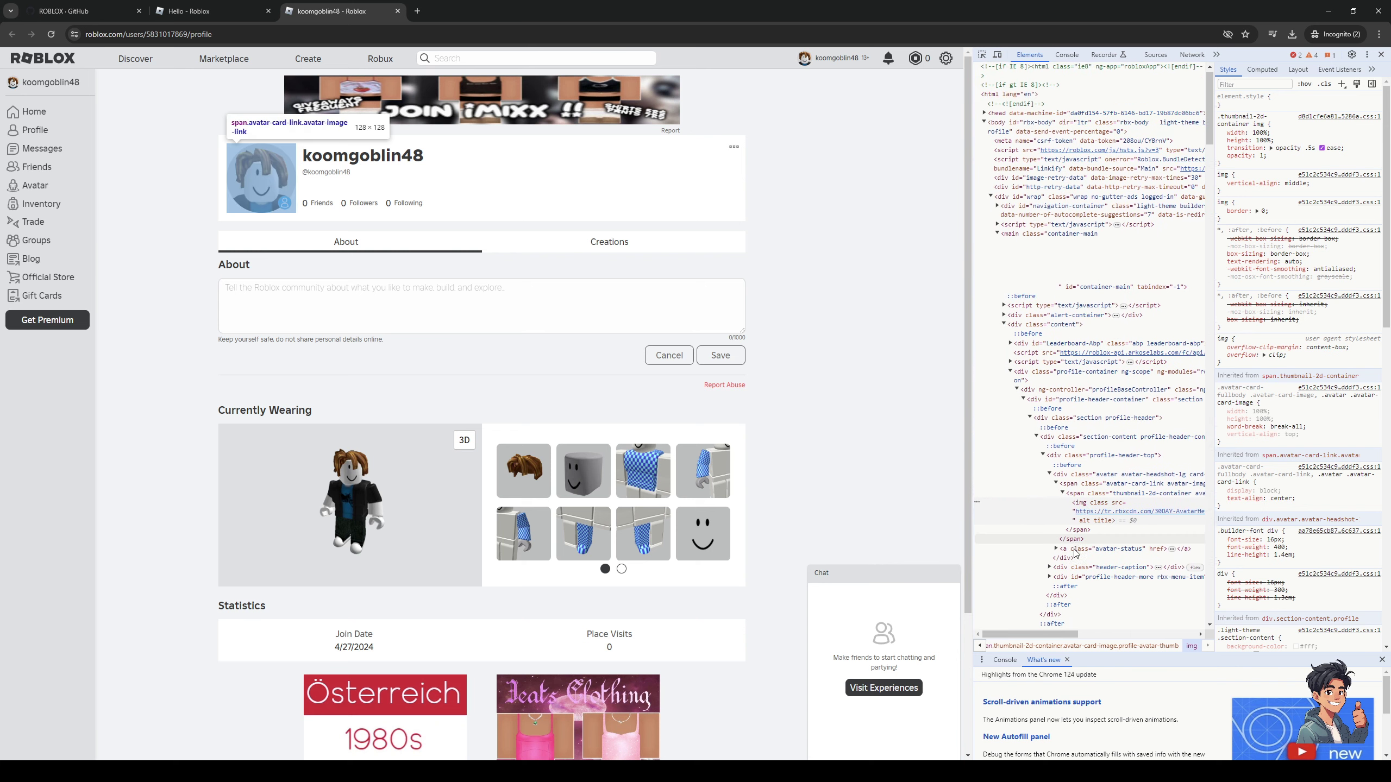
scroll(1073, 564, up, 3)
scroll(1020, 563, right, 3)
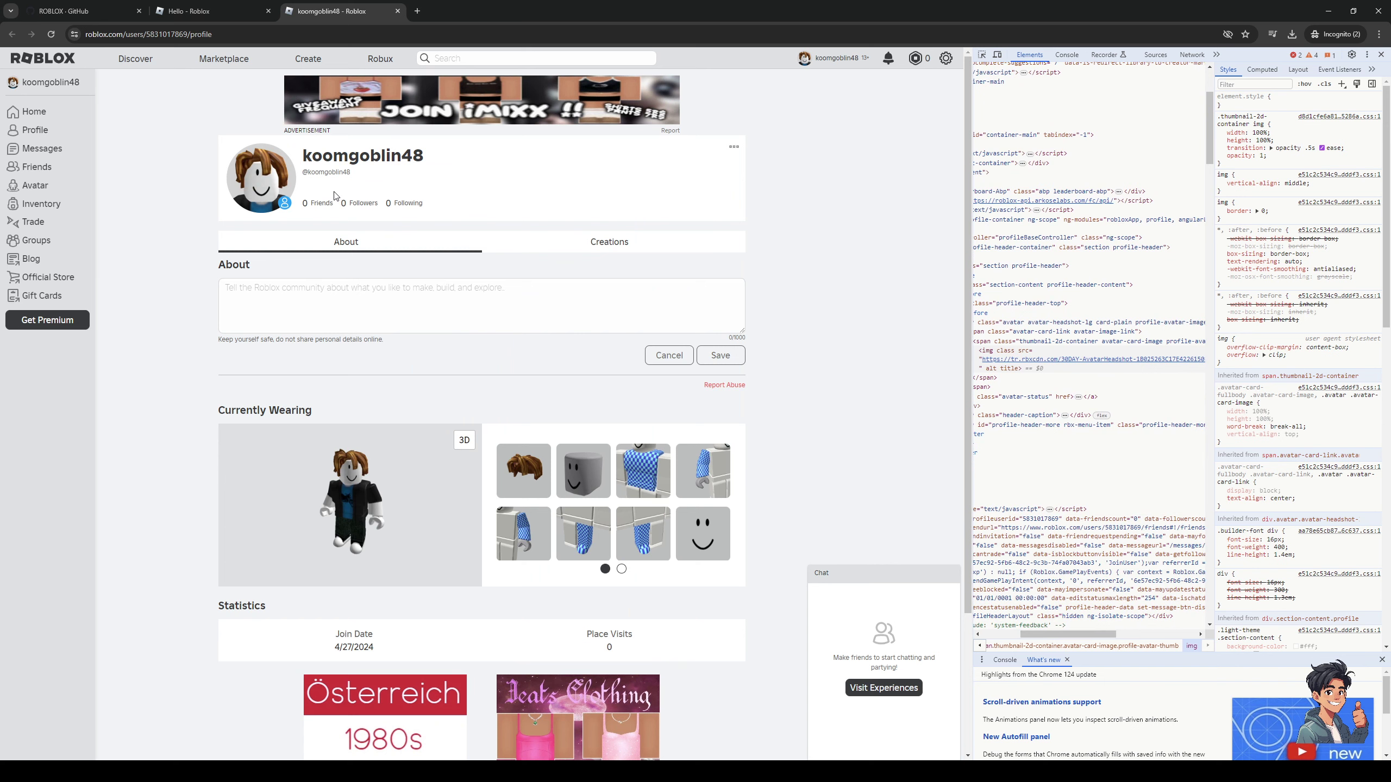
click(126, 11)
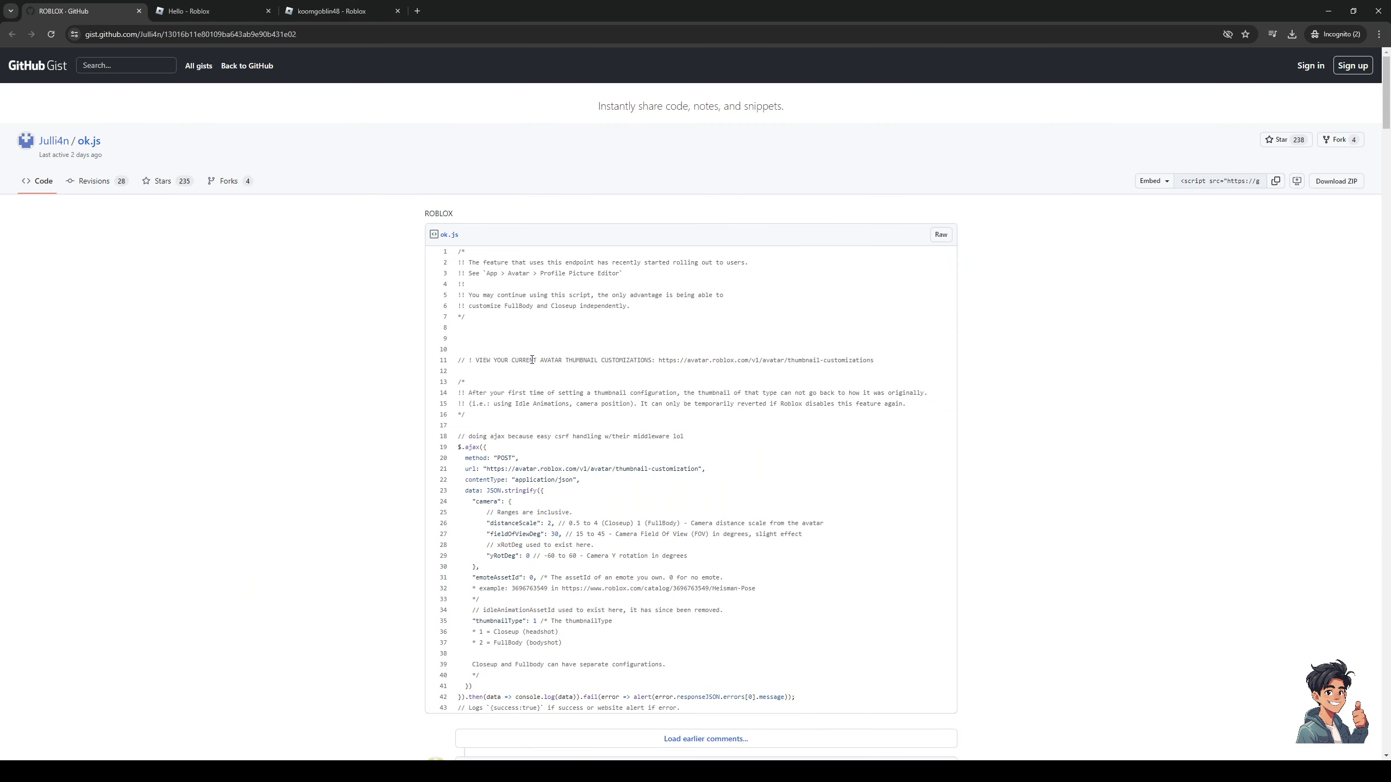
- Select all 43 lines of ok.js for copying and return to the profile tab
scroll(747, 531, down, 5)
scroll(548, 384, up, 5)
drag(461, 256, 706, 711)
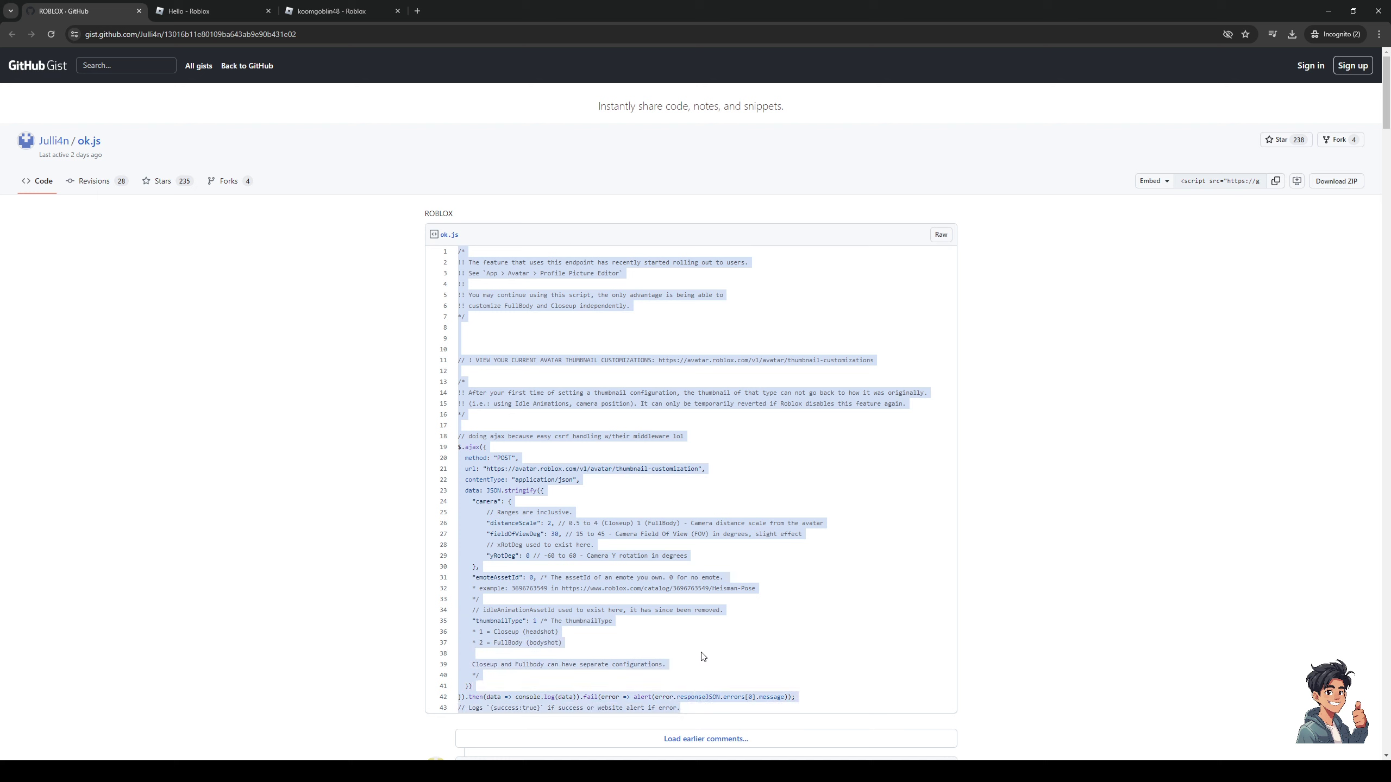
click(299, 7)
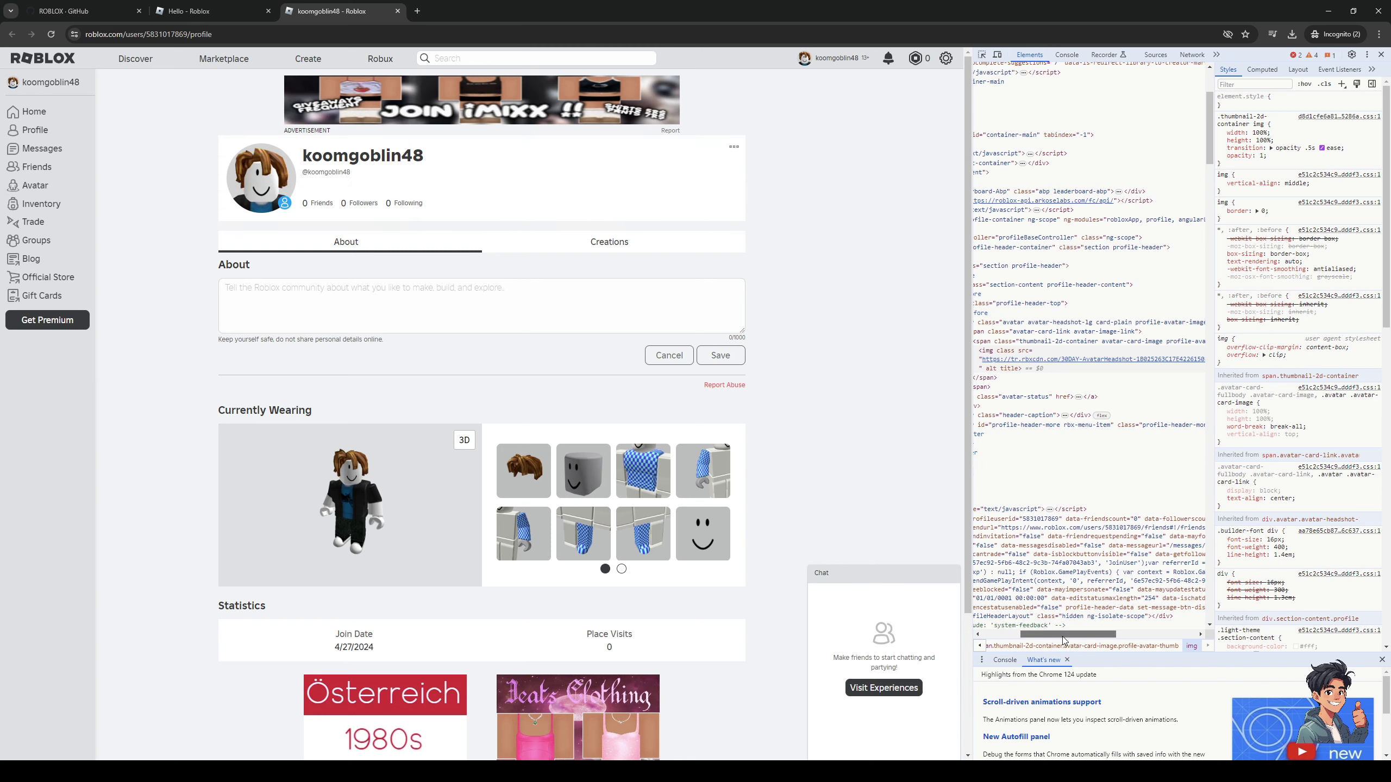
- Select the verified-badge-info-modal span at the end of the page body in Elements
drag(1039, 636, 1001, 641)
scroll(1072, 391, up, 3)
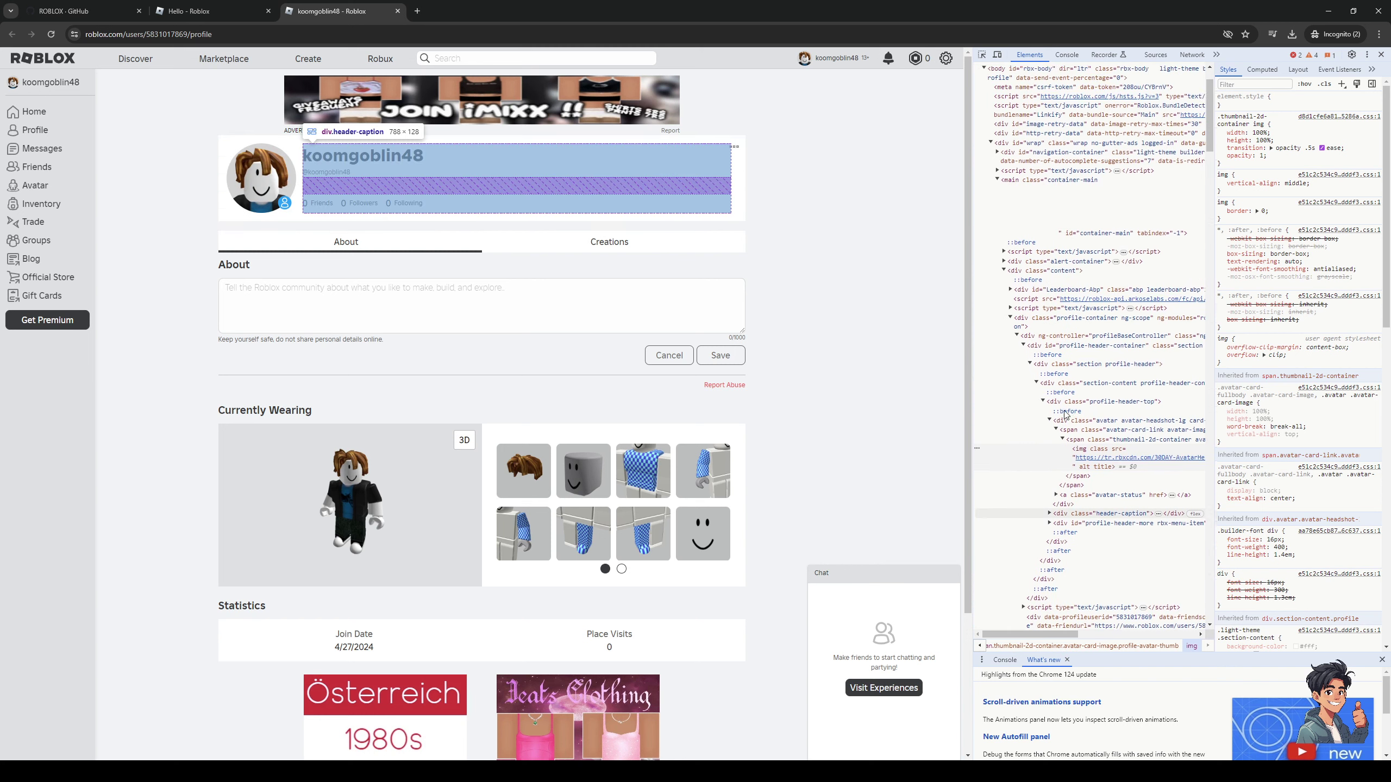
scroll(1081, 438, down, 10)
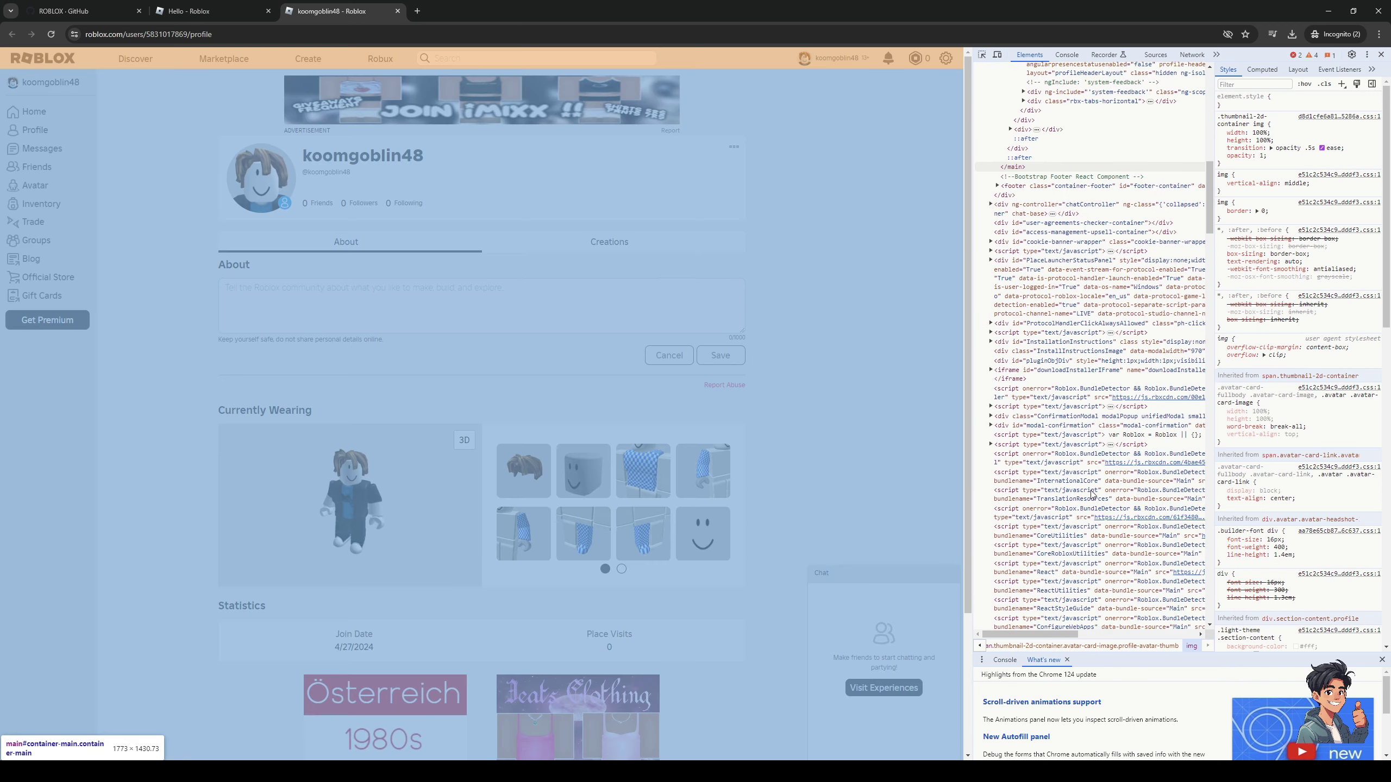
scroll(1091, 509, down, 10)
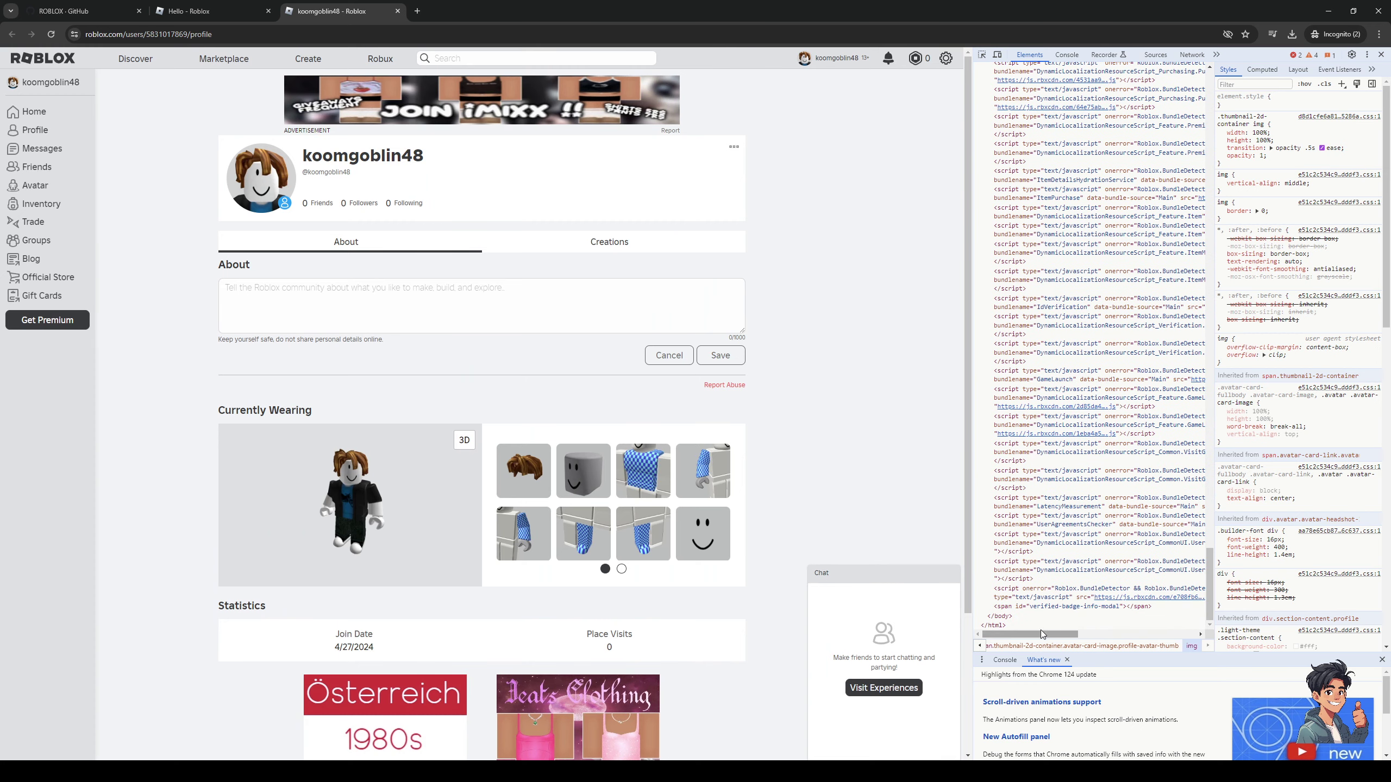
click(1031, 617)
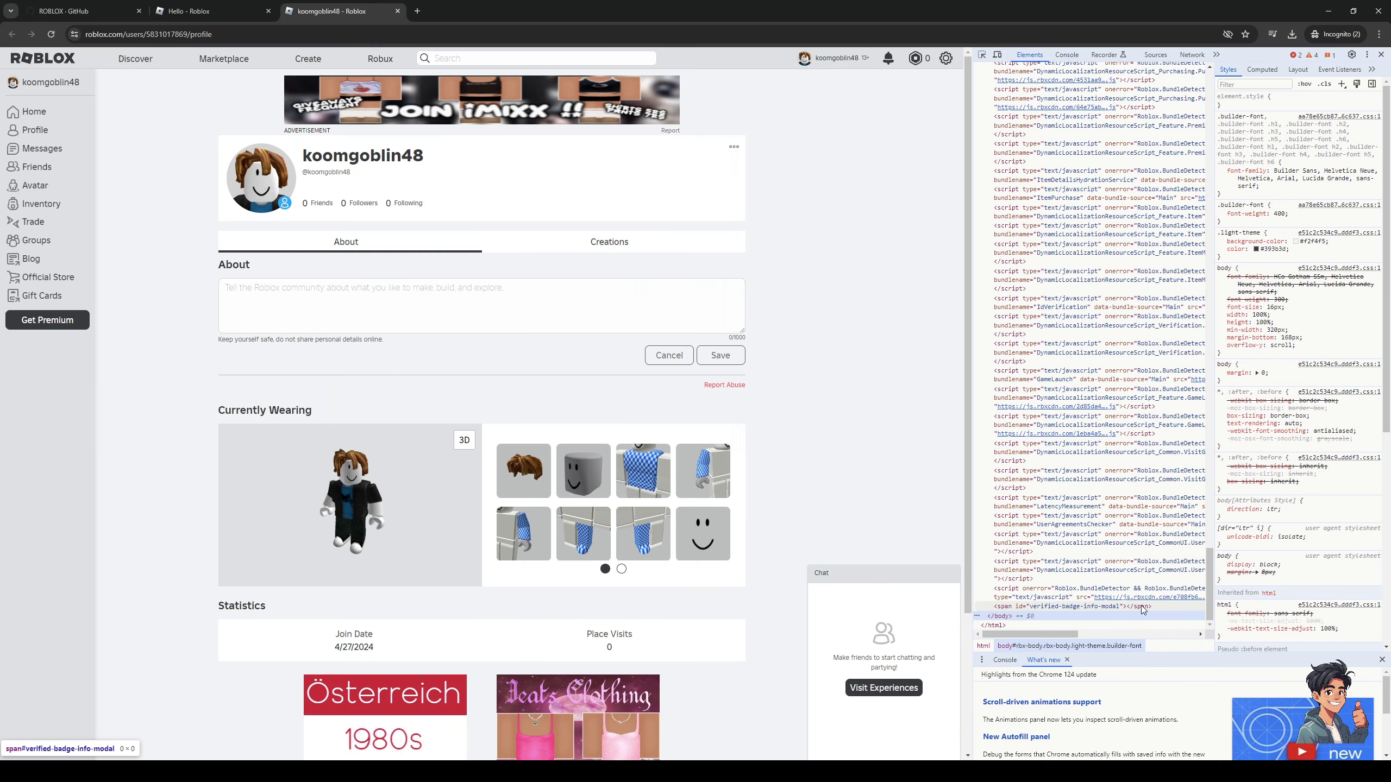
click(1161, 606)
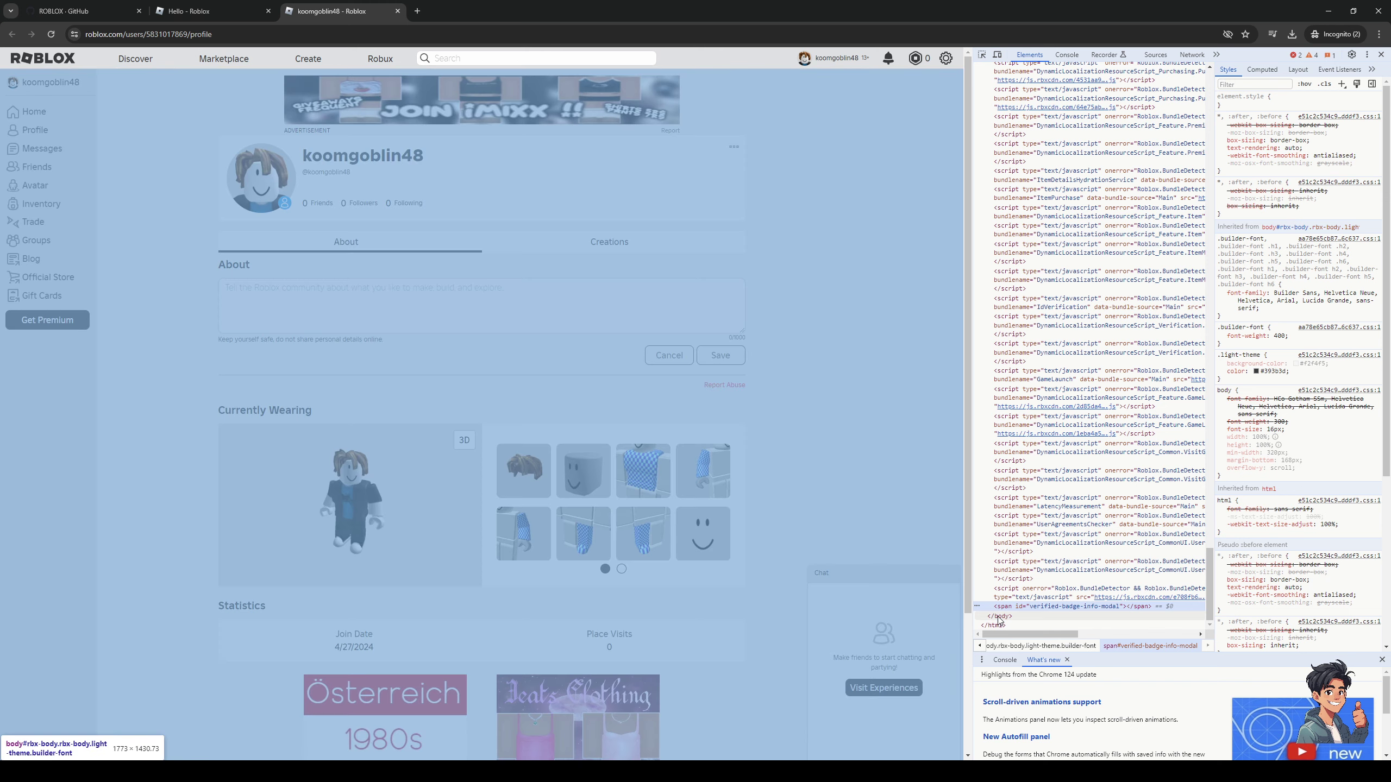
- Edit the span as HTML and paste the ok.js script on a new line after </span>
key(F2)
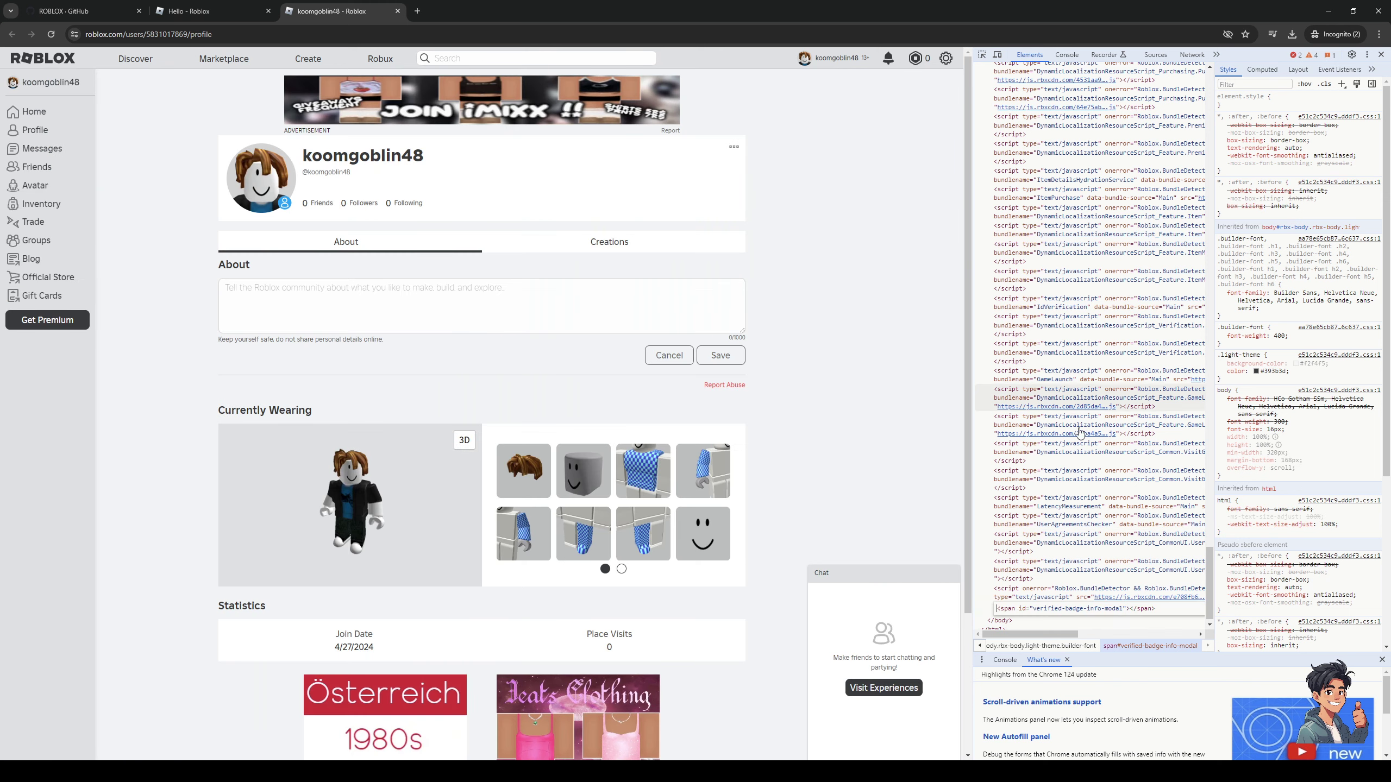
click(1160, 603)
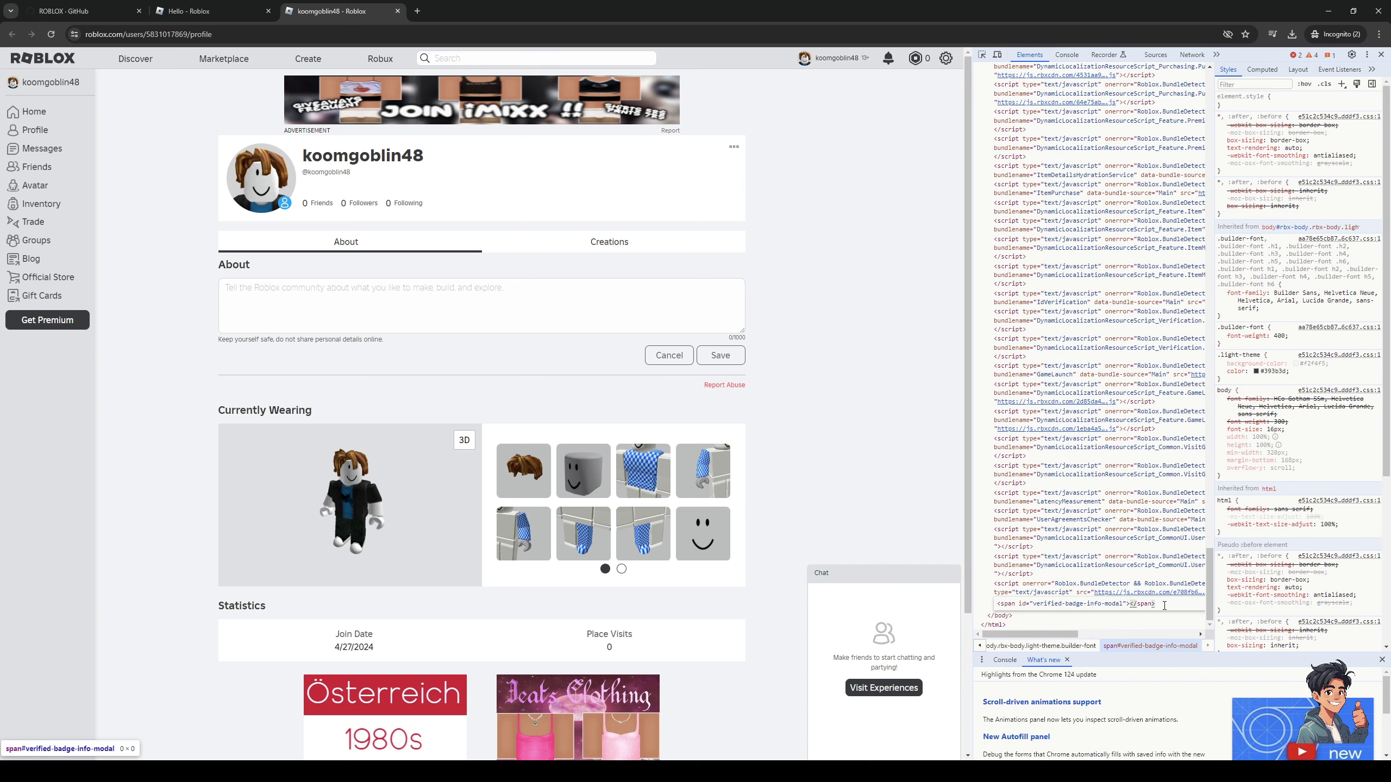
key(Return)
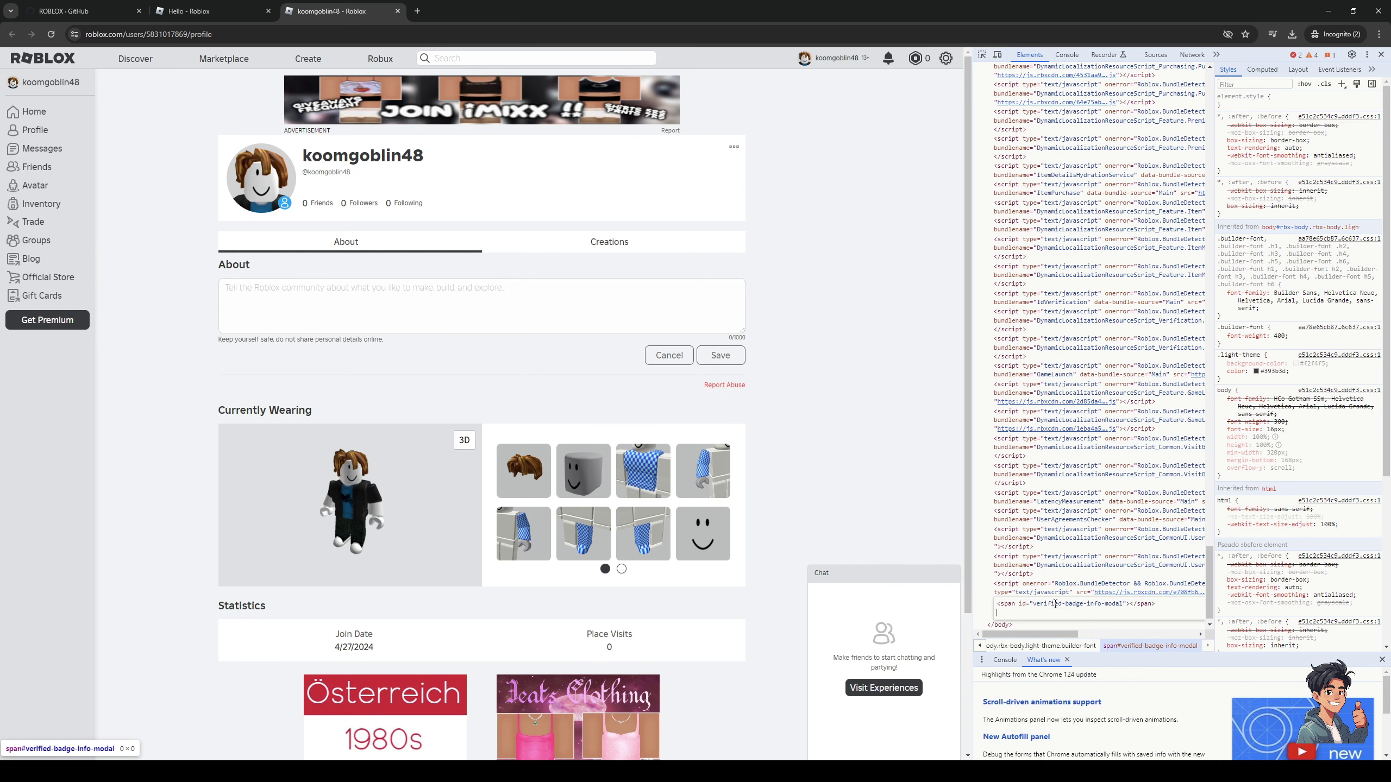
key(ctrl+v)
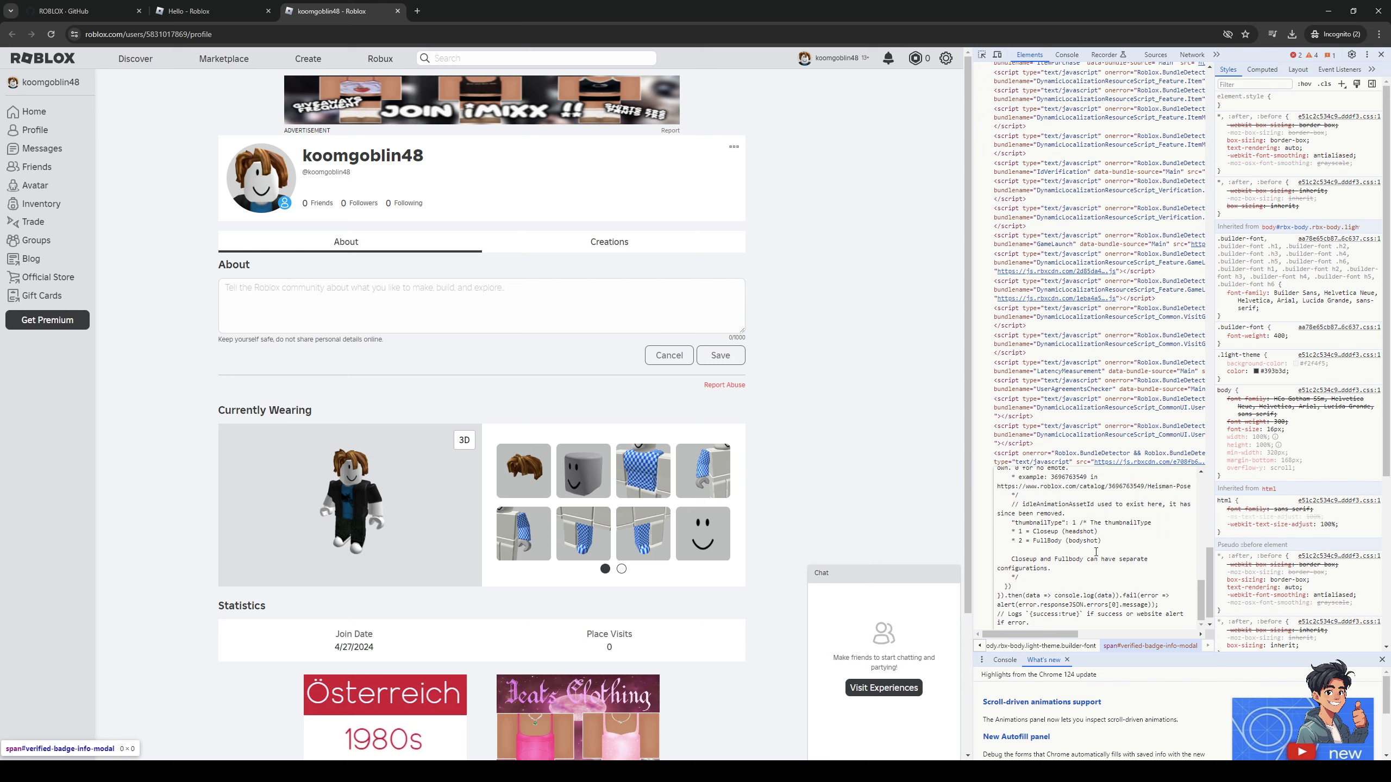
scroll(1093, 548, up, 2)
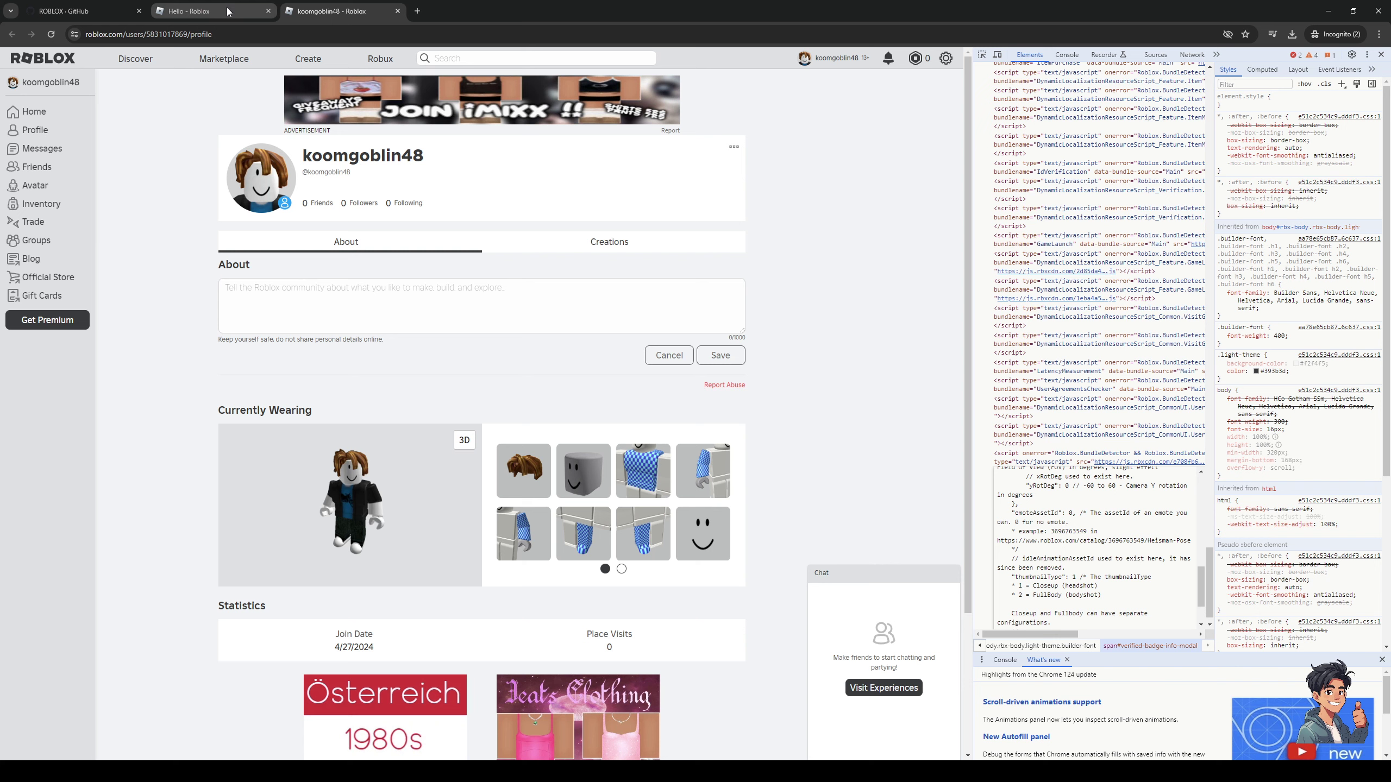
click(227, 11)
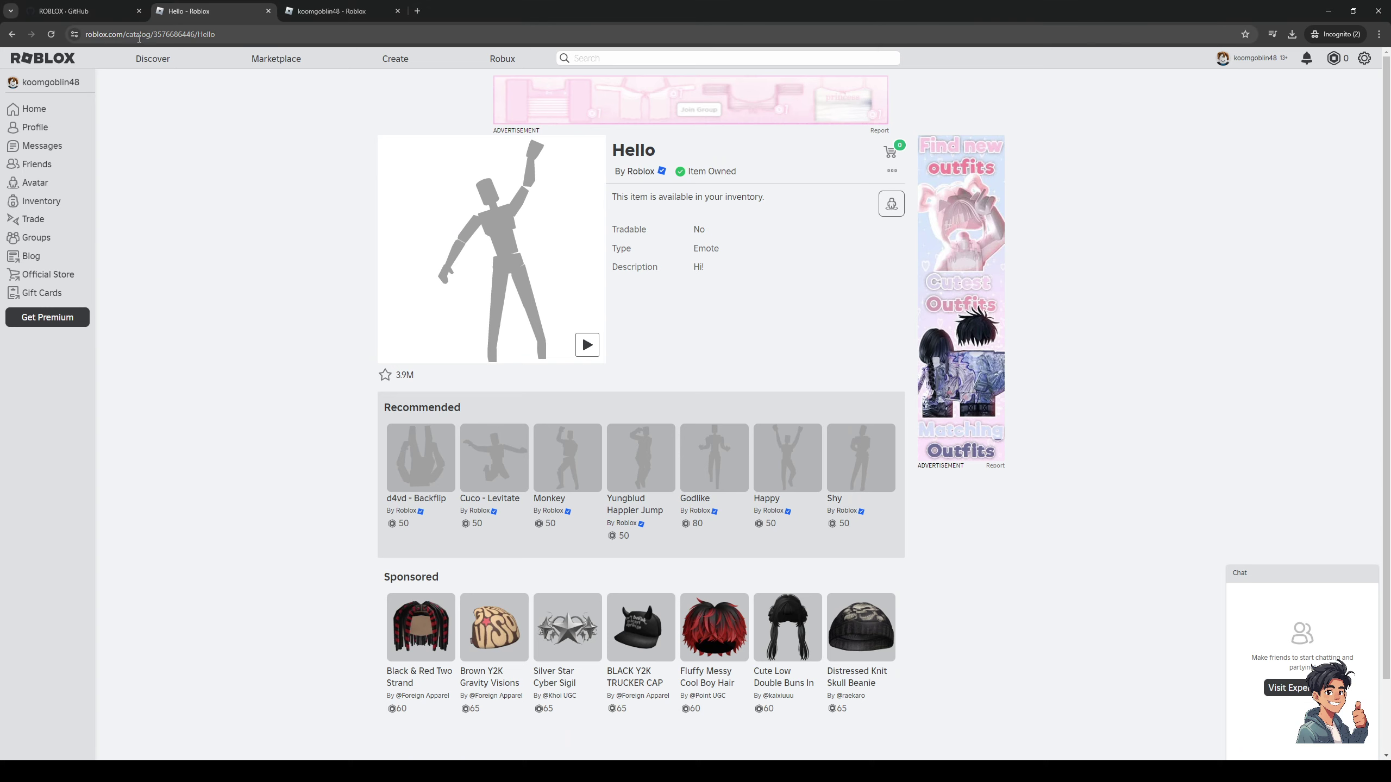
drag(156, 35, 196, 35)
key(ctrl+c)
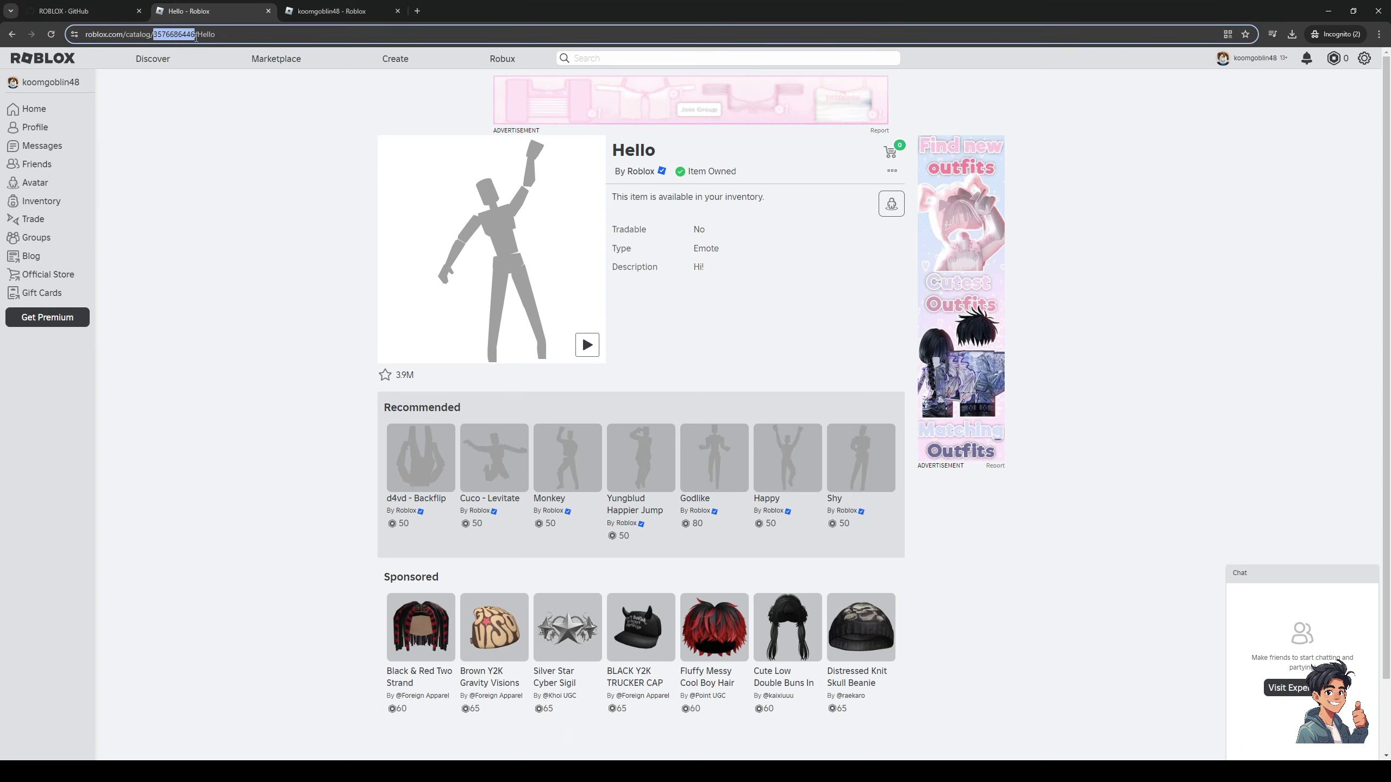
click(329, 11)
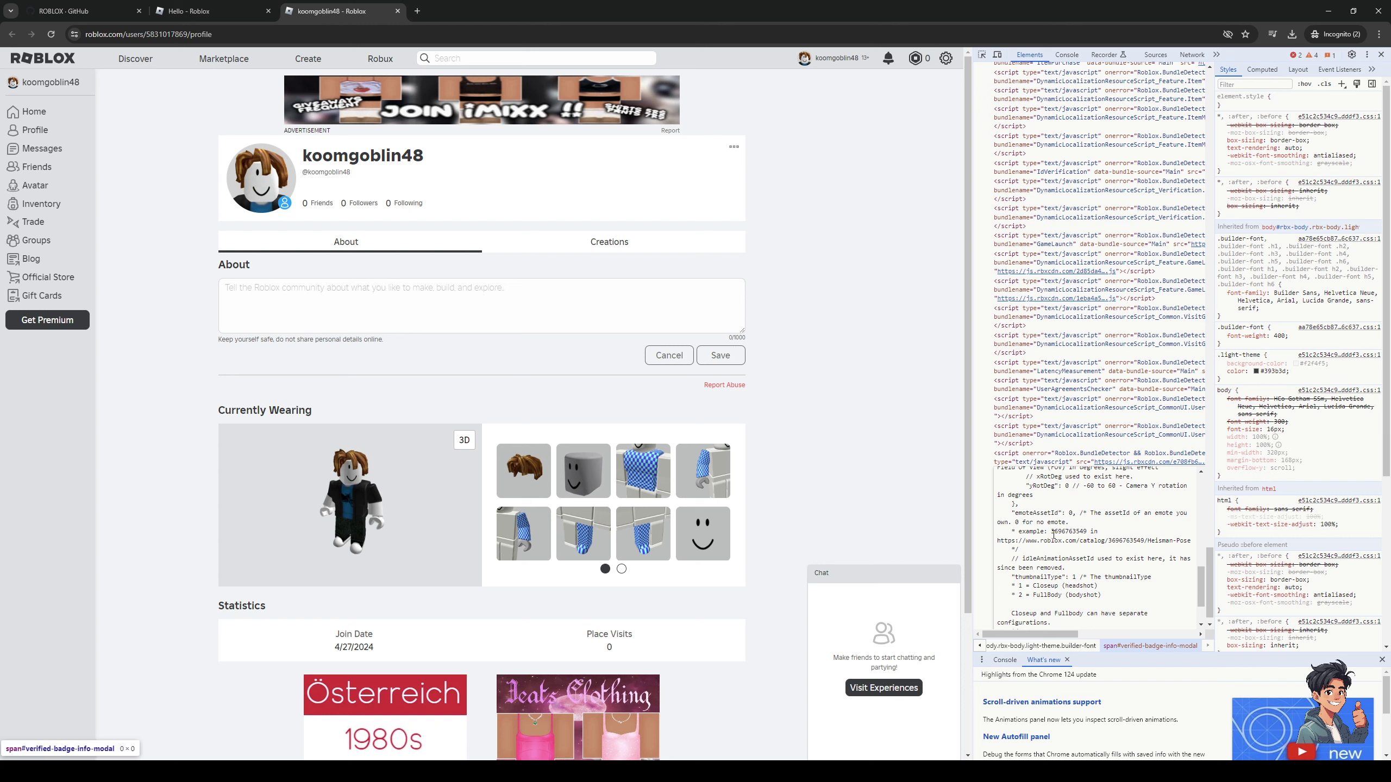
drag(1051, 533, 1084, 531)
key(ctrl+v)
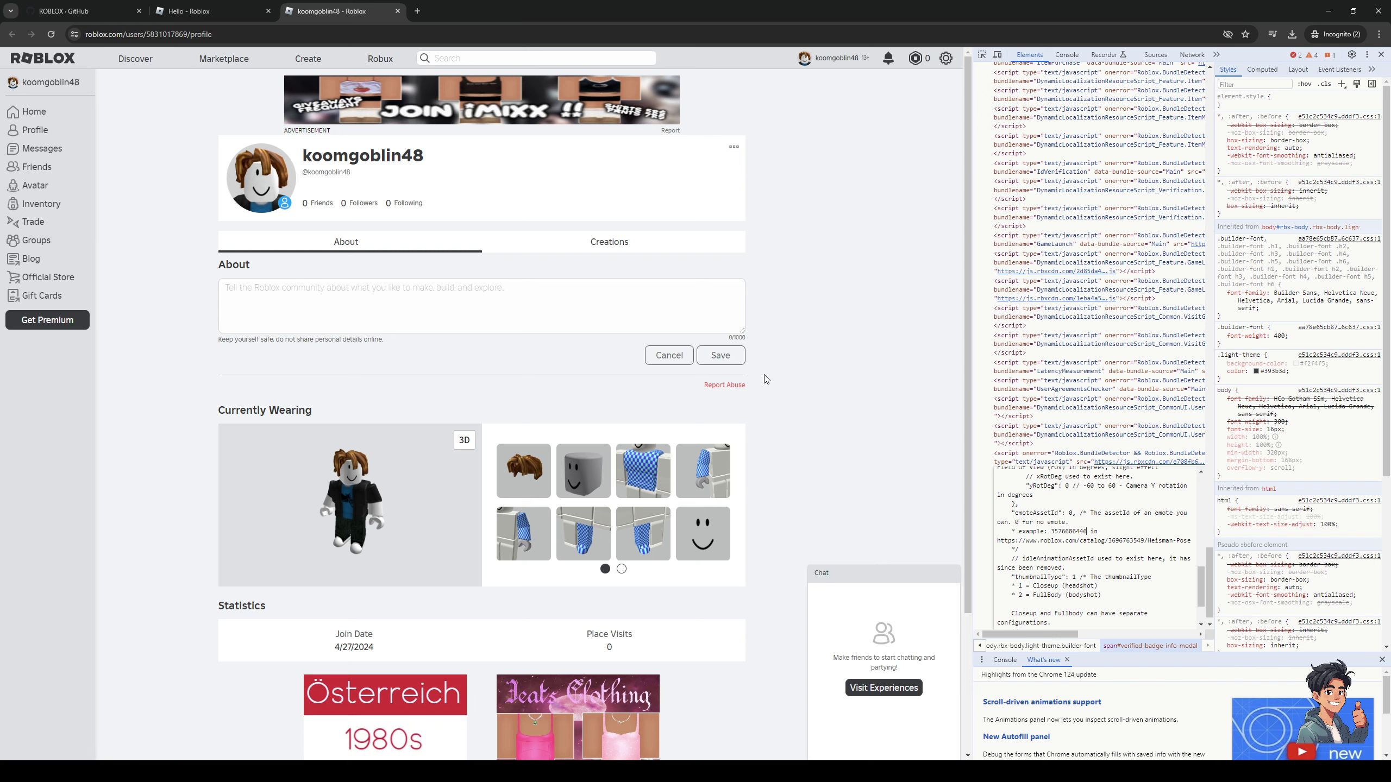
click(209, 11)
drag(196, 34, 239, 34)
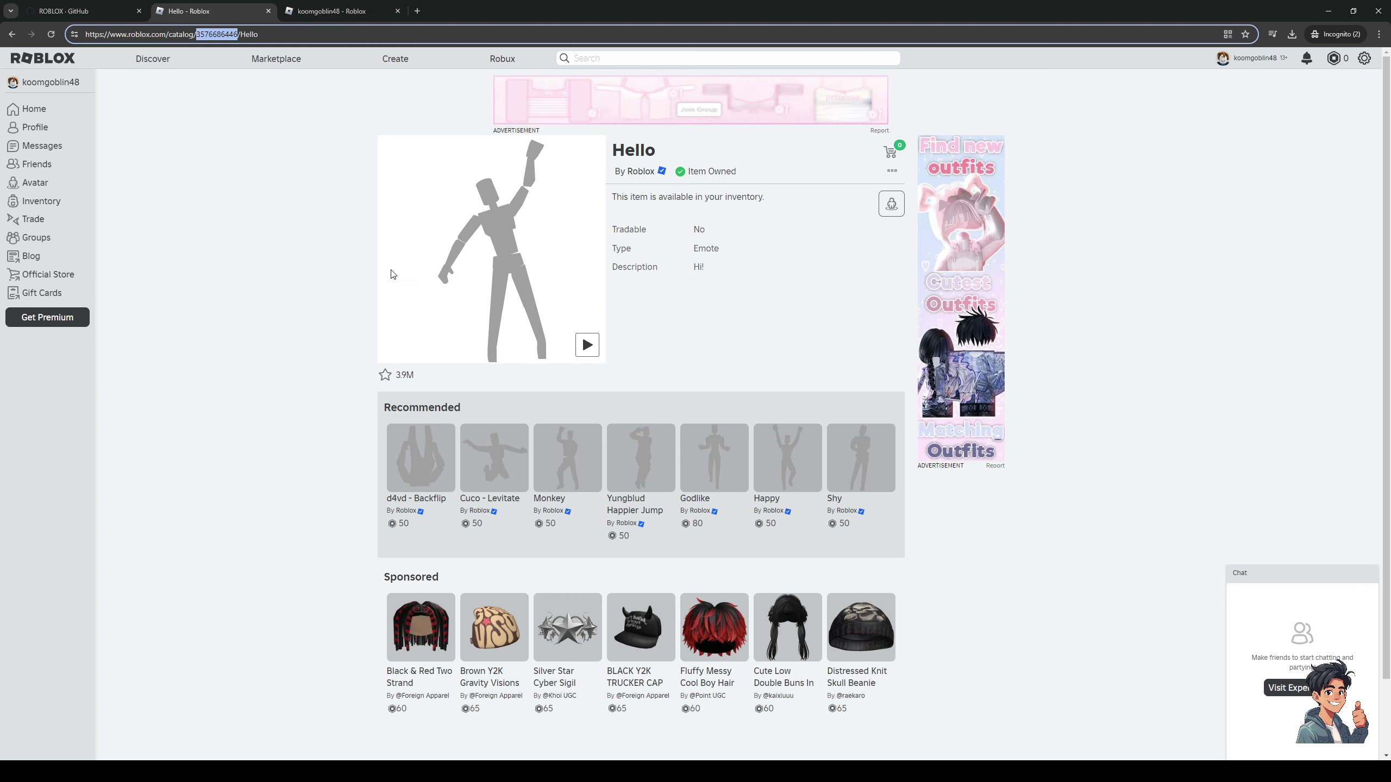
- Close the profile tab, go Home via the sidebar, and close the ROBLOX - GitHub tab
click(383, 11)
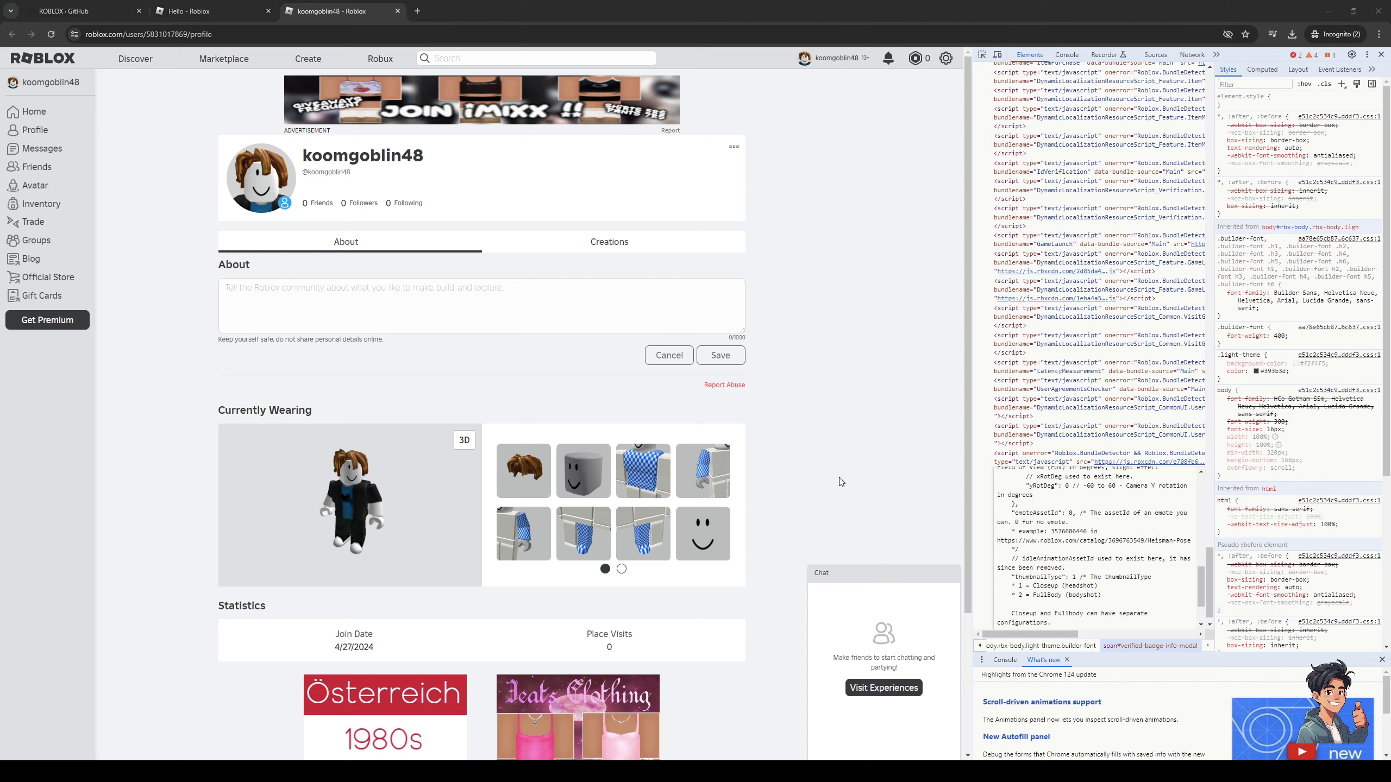
click(398, 10)
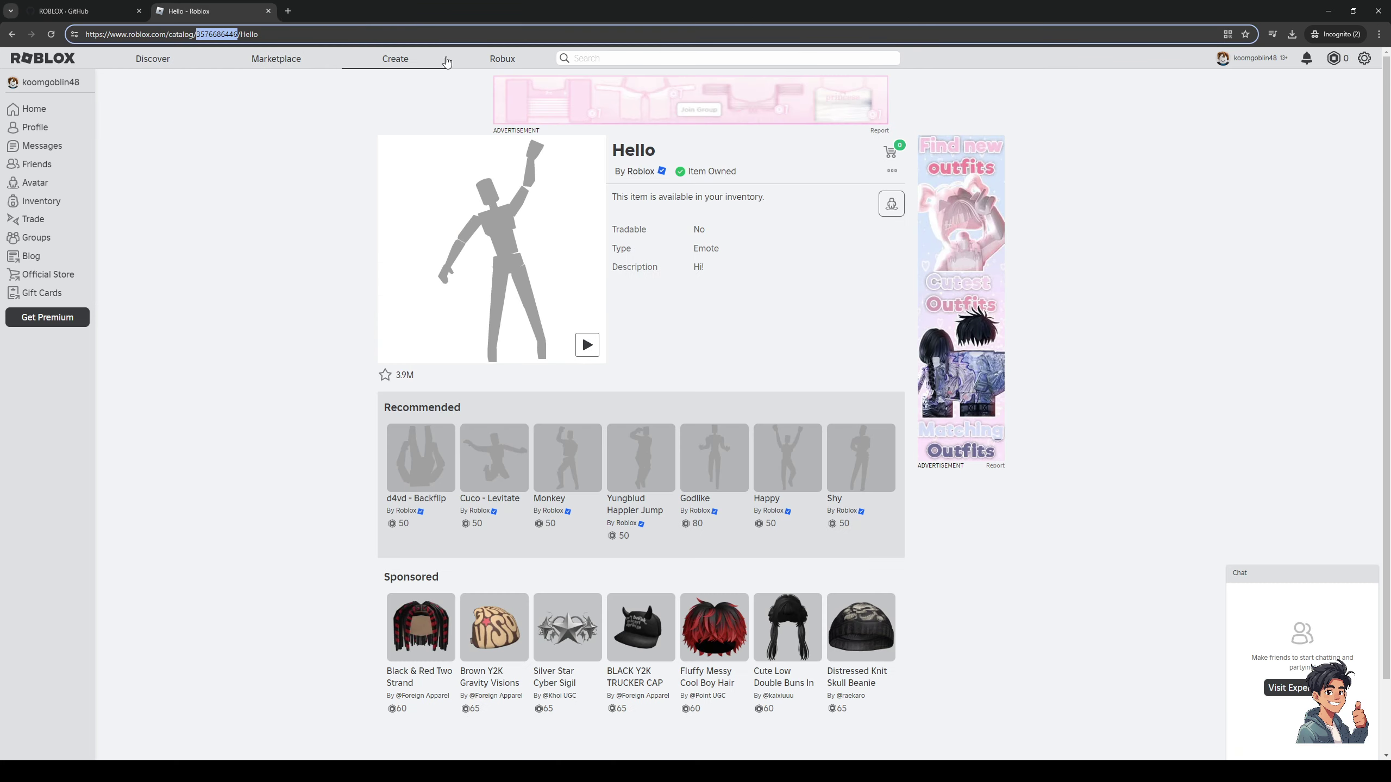
click(14, 110)
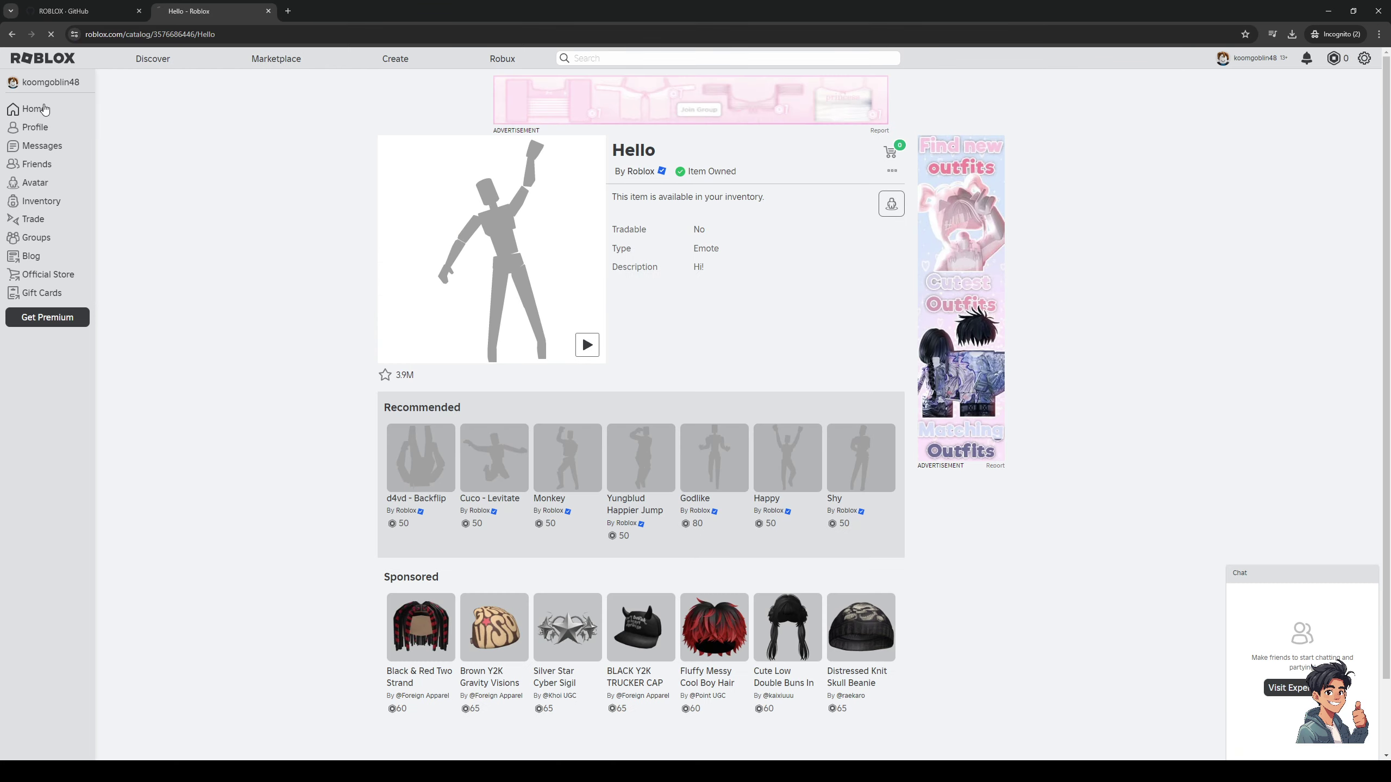
click(139, 11)
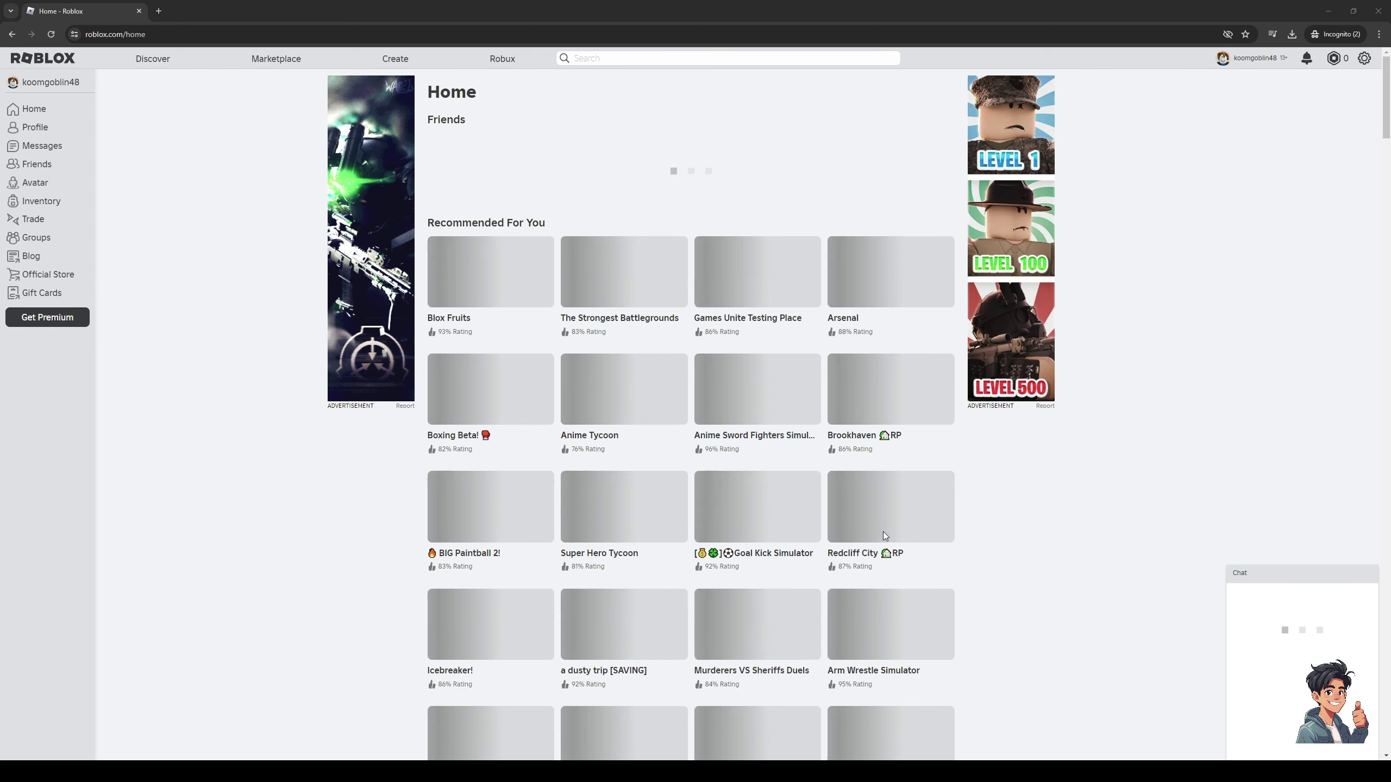